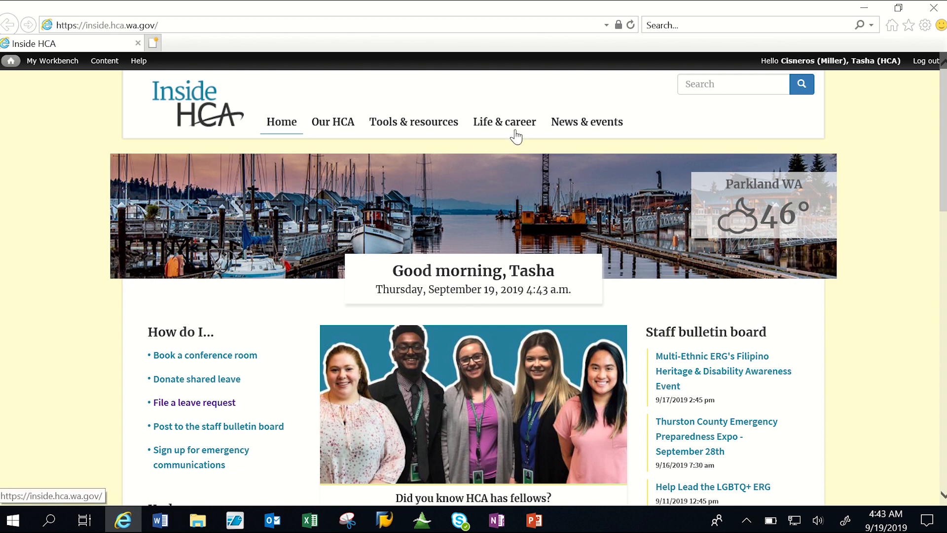
# From Life & career's Payroll, time, and attendance page, open the Time and Attendance Record (TAR) form without saving it and maximize its window.
pyautogui.moveTo(516, 136)
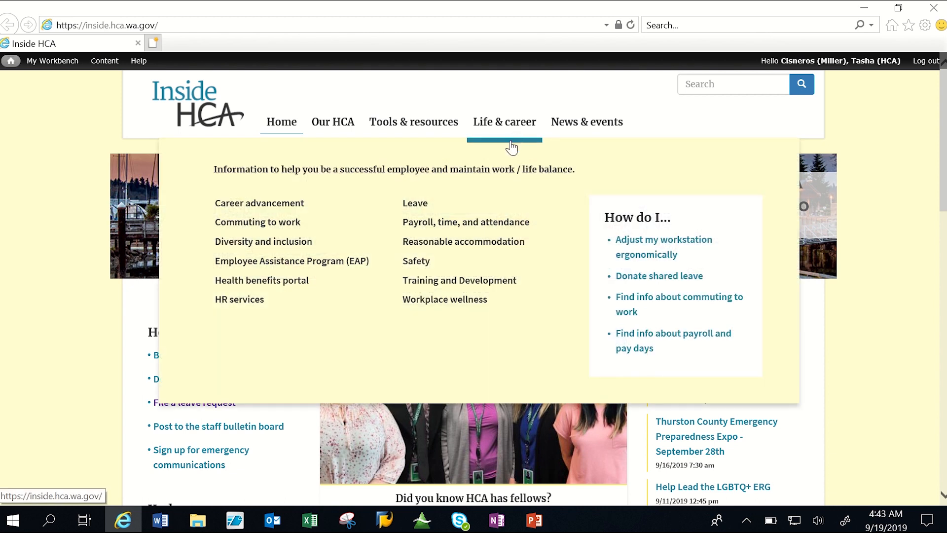
pyautogui.click(491, 223)
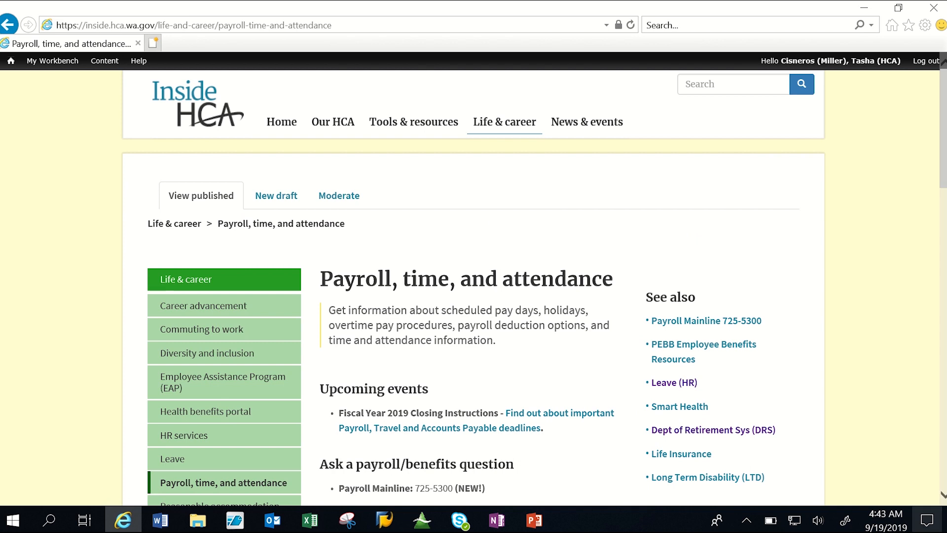
pyautogui.scroll(-3, 942, 494)
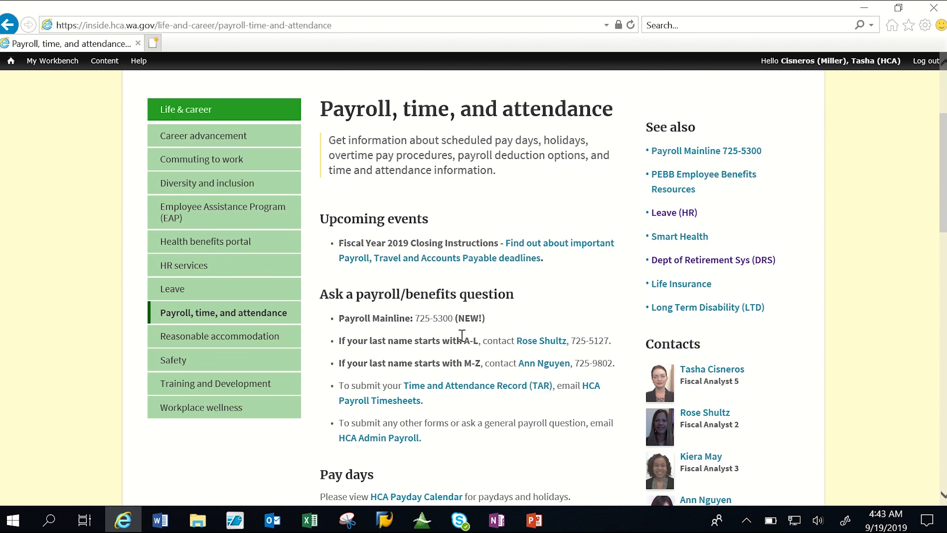
pyautogui.click(942, 495)
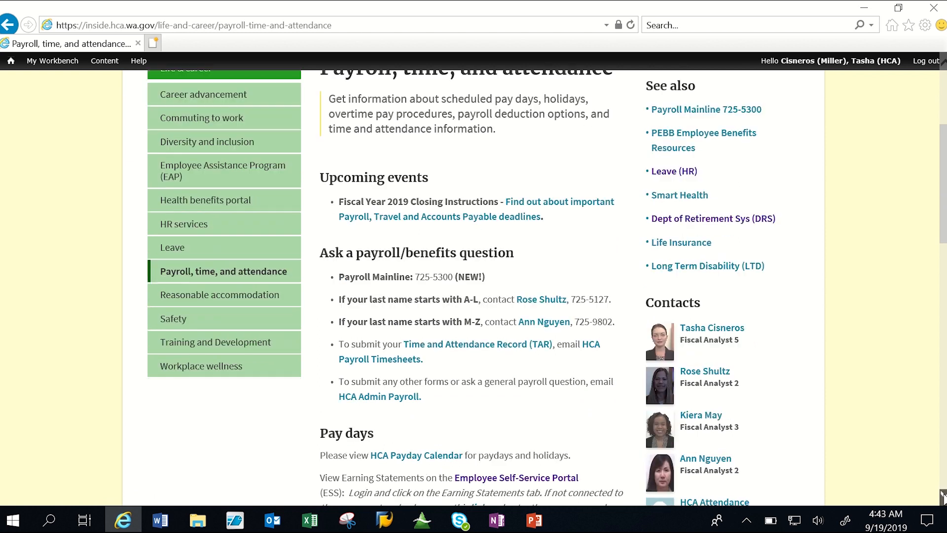
pyautogui.scroll(-4, 943, 495)
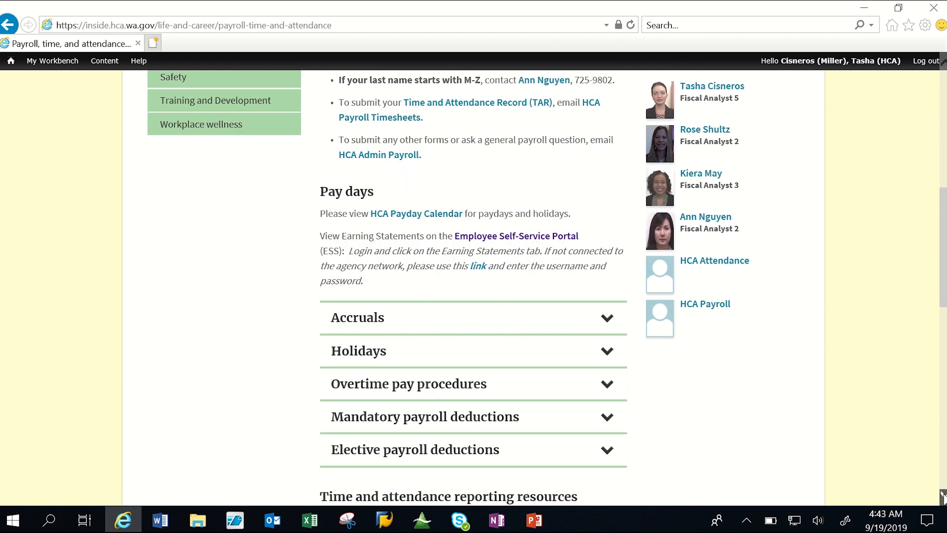
pyautogui.scroll(-7, 943, 495)
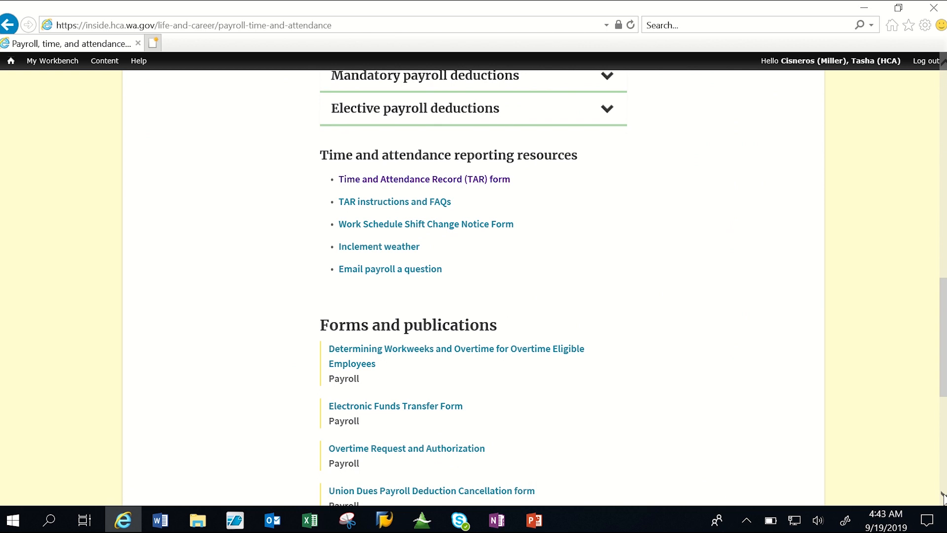
pyautogui.scroll(1, 324, 292)
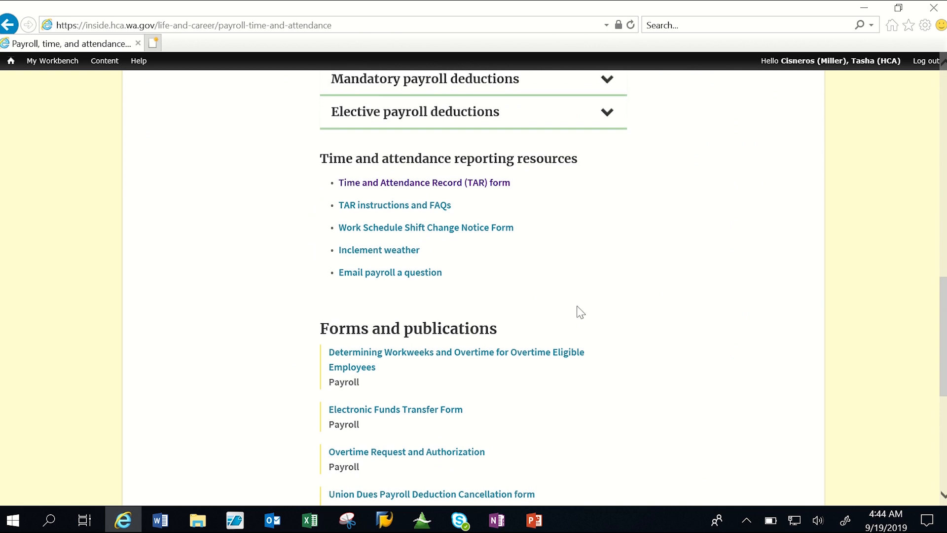
pyautogui.click(432, 184)
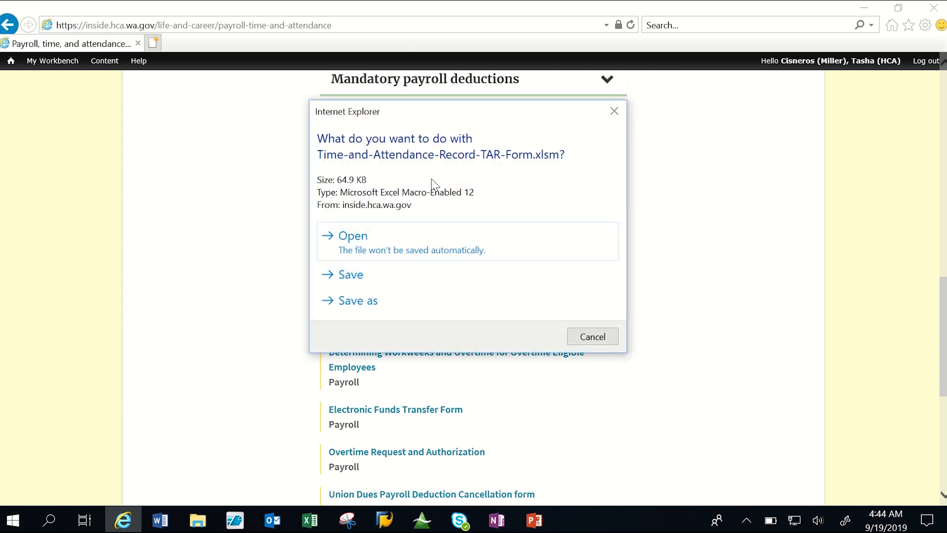
pyautogui.click(438, 237)
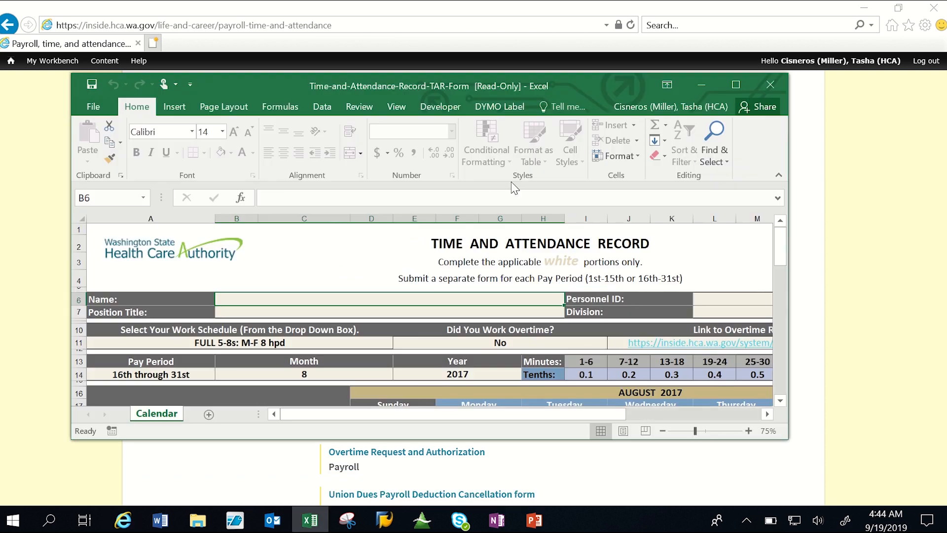
pyautogui.click(735, 85)
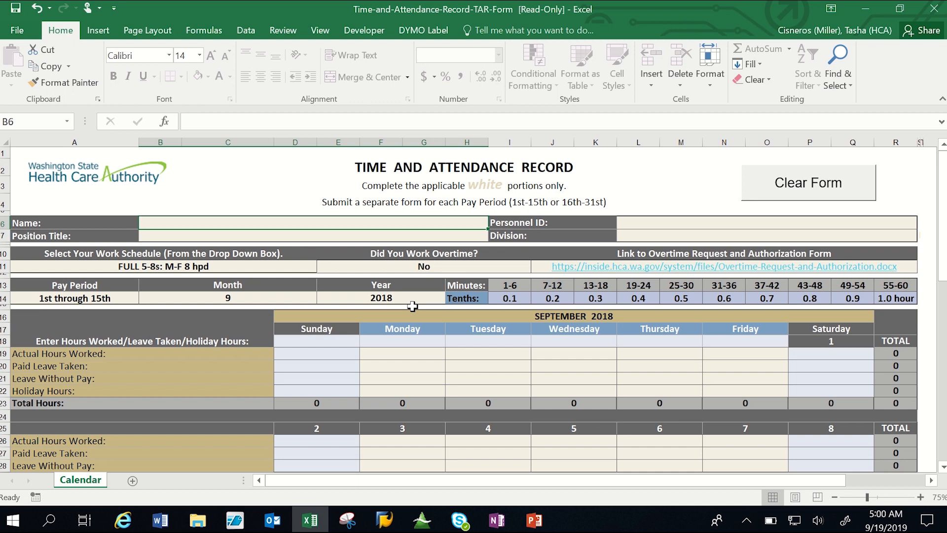
# Enter the employee's full name followed by the nickname in parentheses, and fill in the personnel ID.
pyautogui.doubleClick(269, 223)
pyautogui.write('Wi')
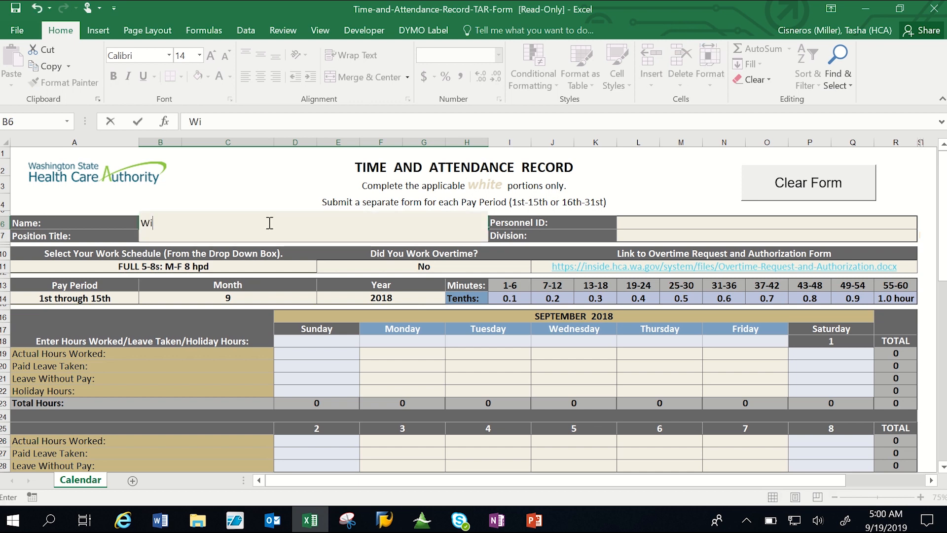
pyautogui.write('lliam Sm')
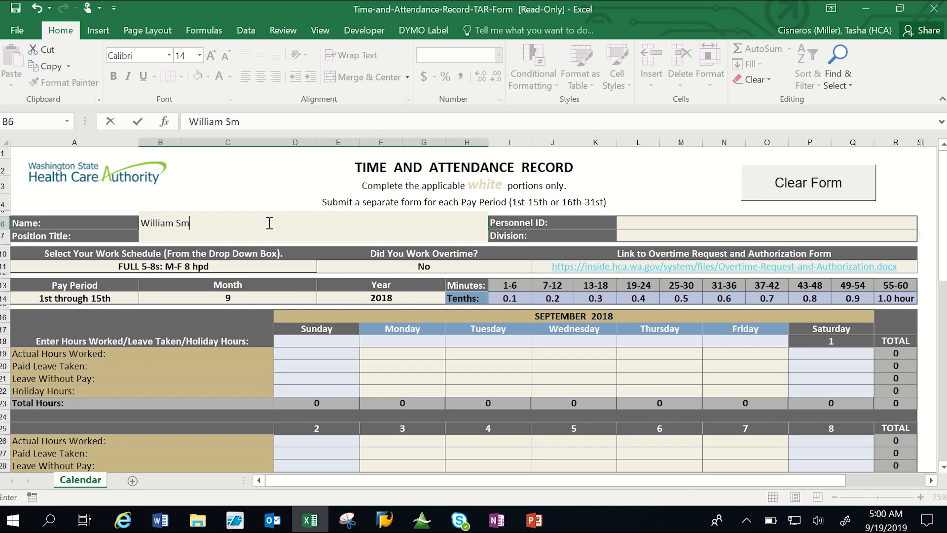
pyautogui.write('ith (Bill)')
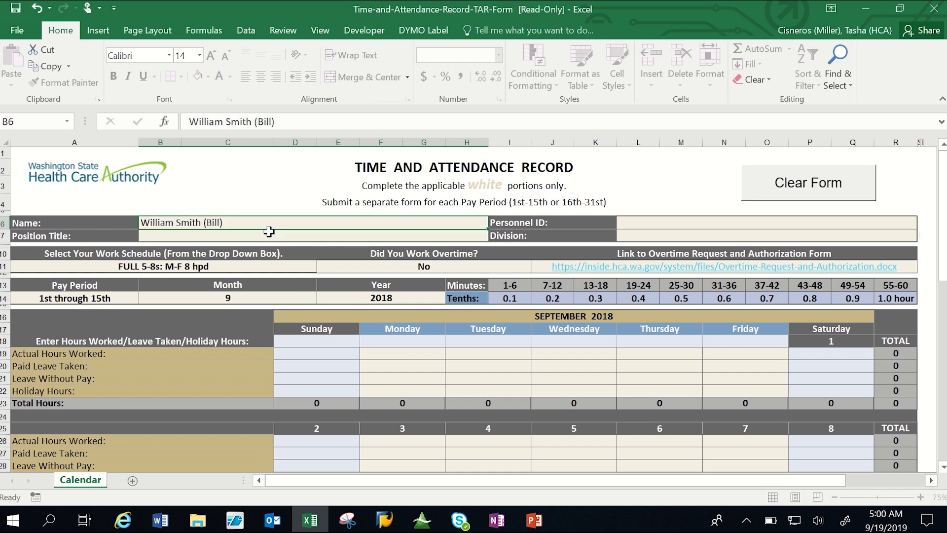
pyautogui.press('Tab')
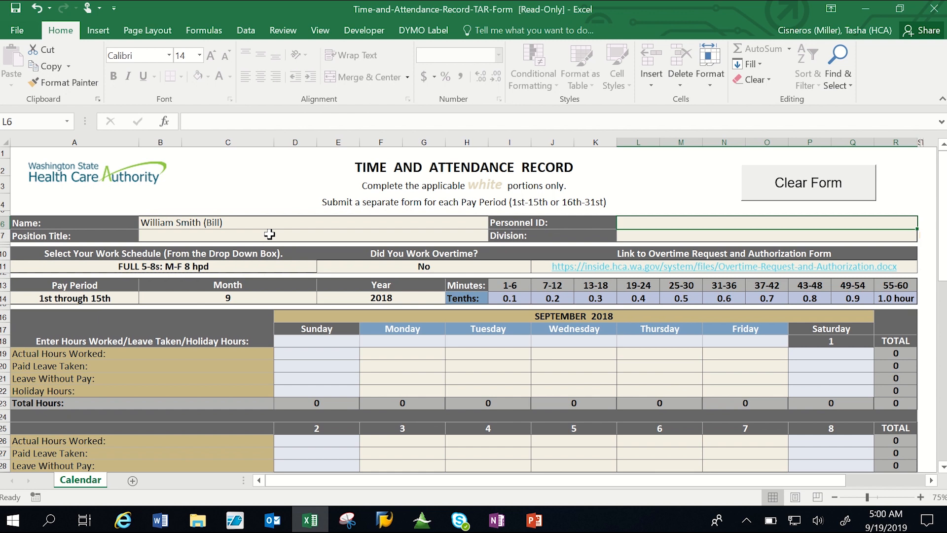
pyautogui.write('99')
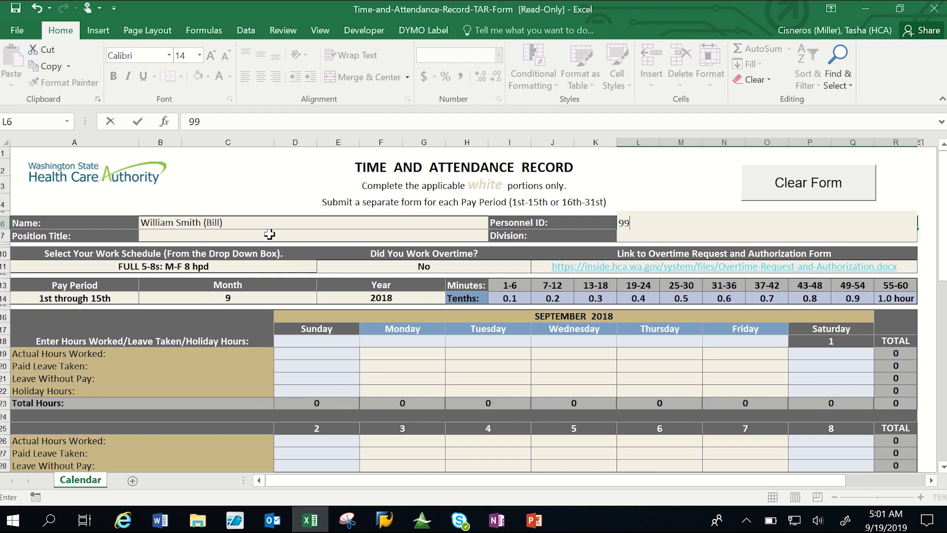
pyautogui.write('99999')
# Enter "Office Assitant 3" as the position title and "FSD" as the division.
pyautogui.click(269, 234)
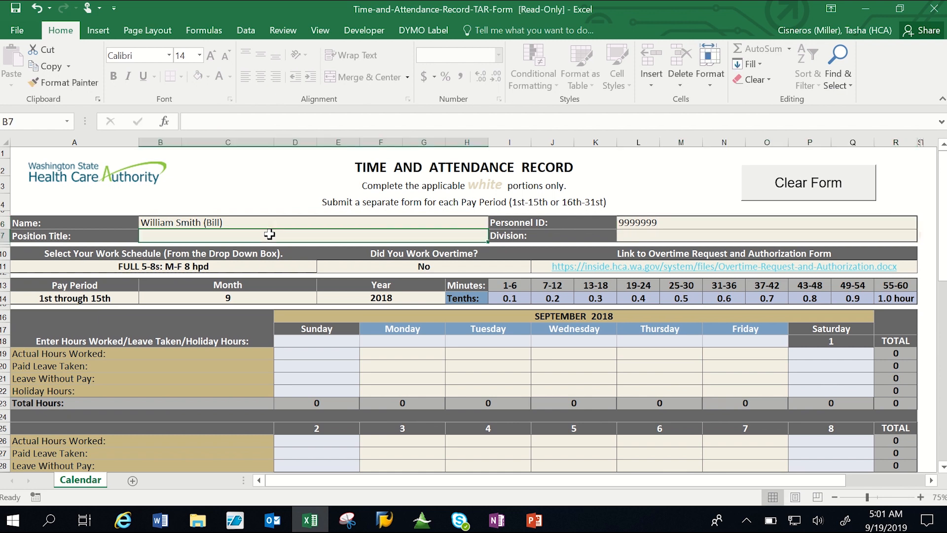
pyautogui.write('Office')
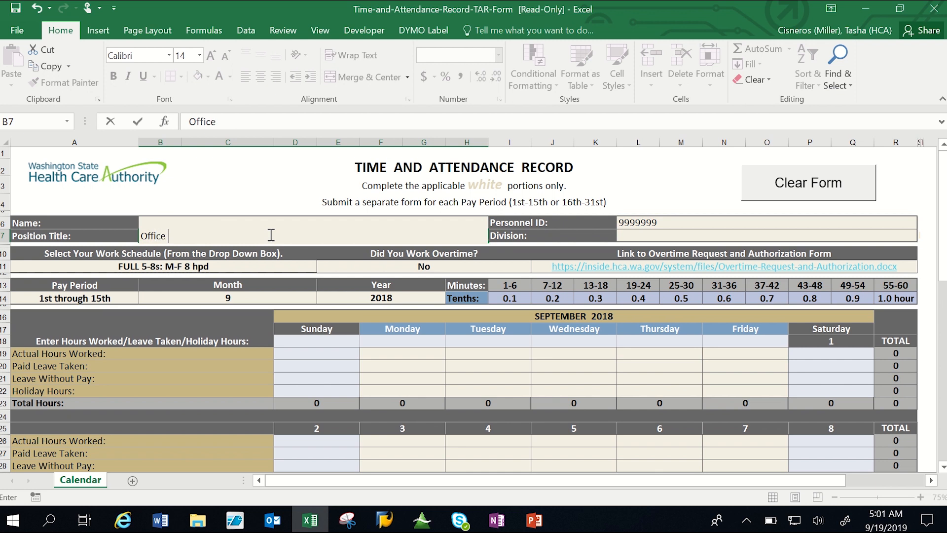
pyautogui.write(' Assitanc')
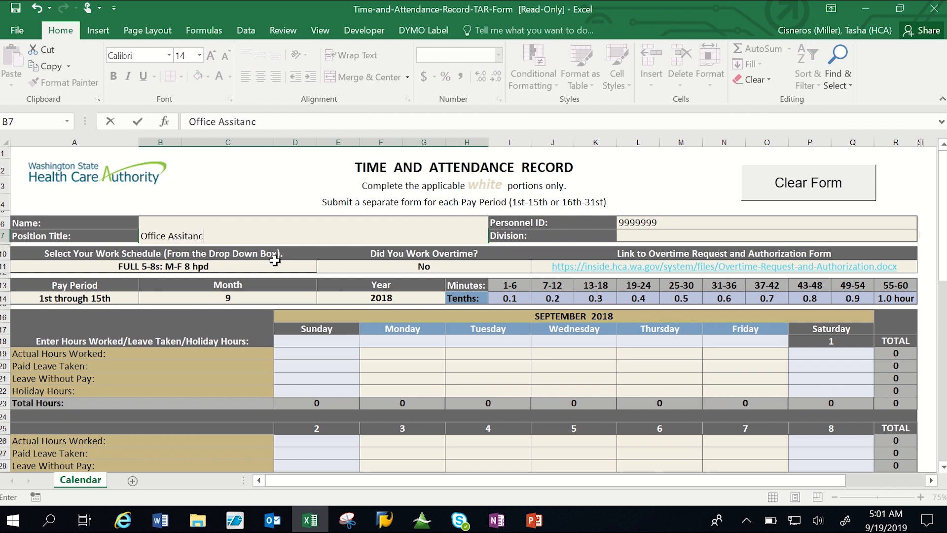
pyautogui.write('t 3')
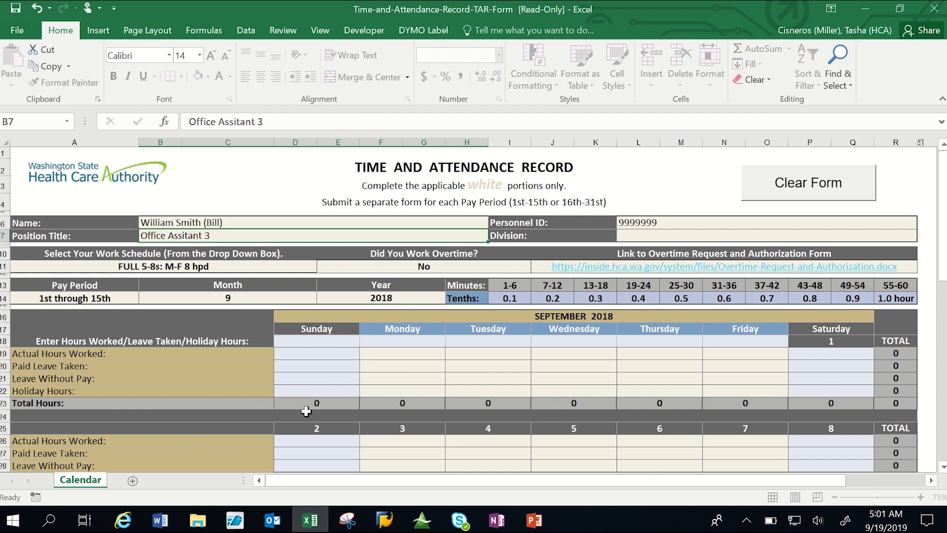
pyautogui.press('Tab')
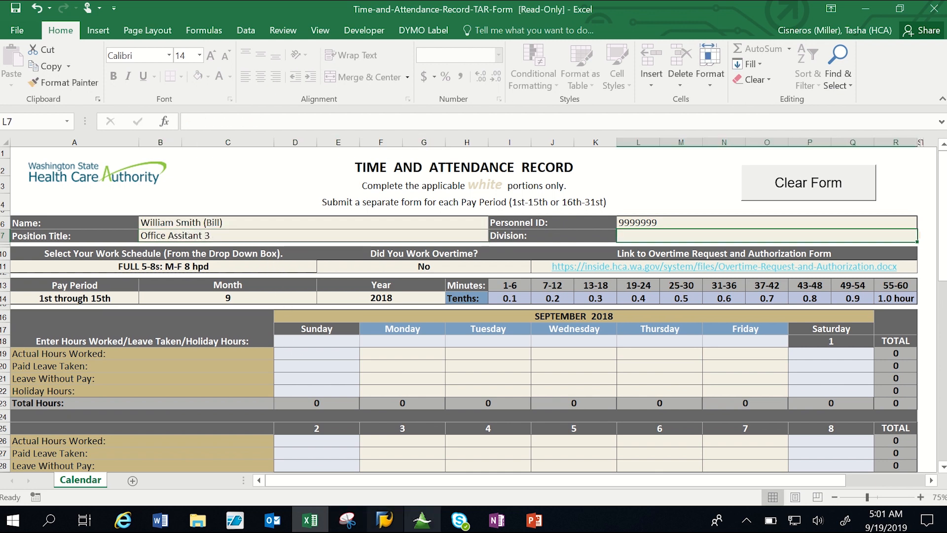
pyautogui.write('FSD')
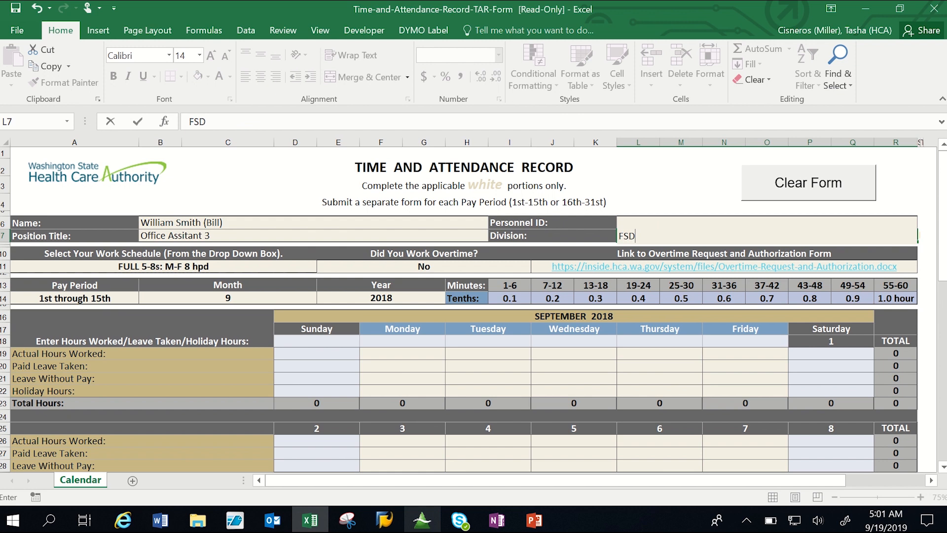
pyautogui.press('Tab')
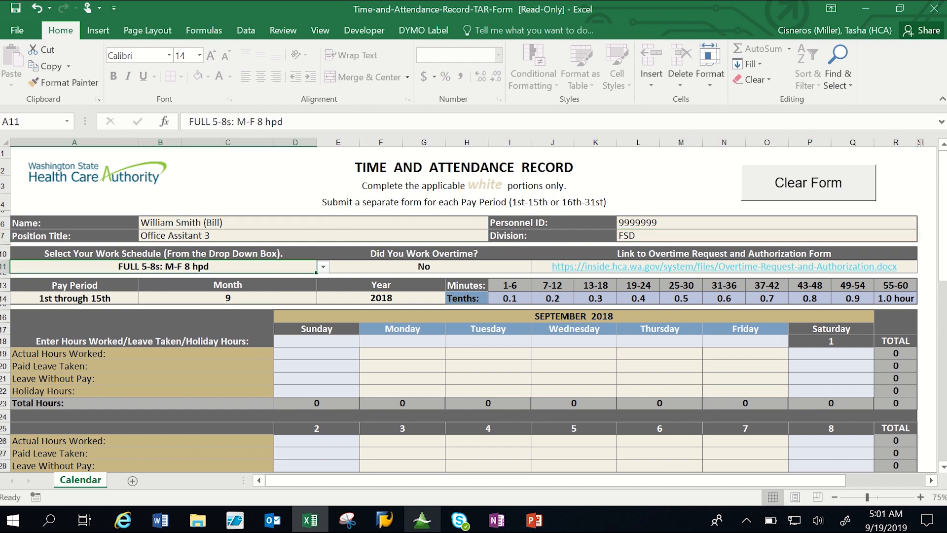
# Choose the work schedule "FULL 5-8s: M-F 8 hpd" and answer Yes to whether overtime was worked.
pyautogui.click(322, 267)
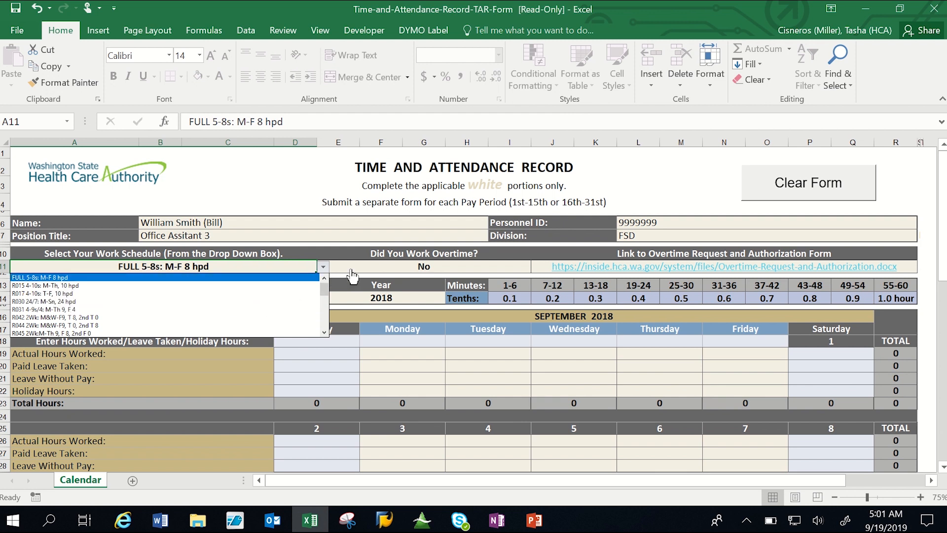
pyautogui.click(49, 278)
pyautogui.click(347, 268)
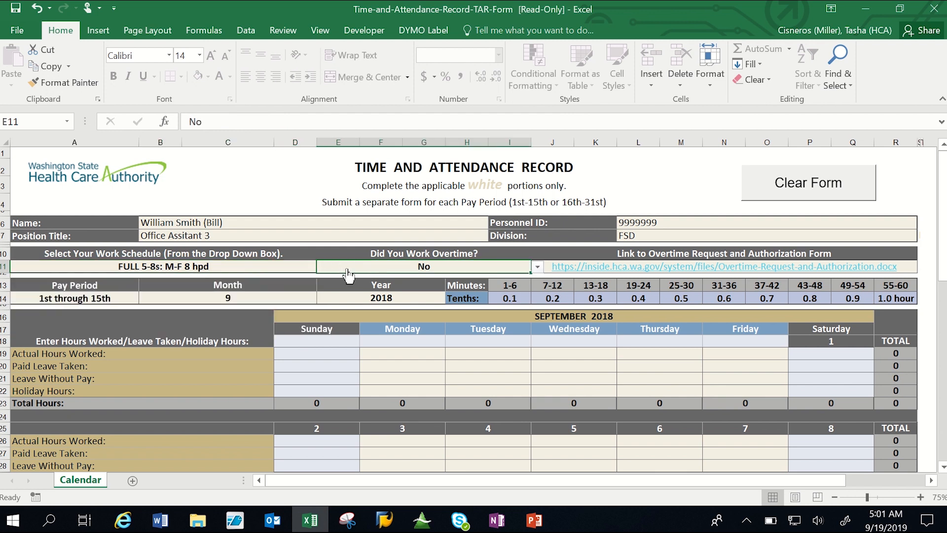
pyautogui.hotkey('alt', 'Down')
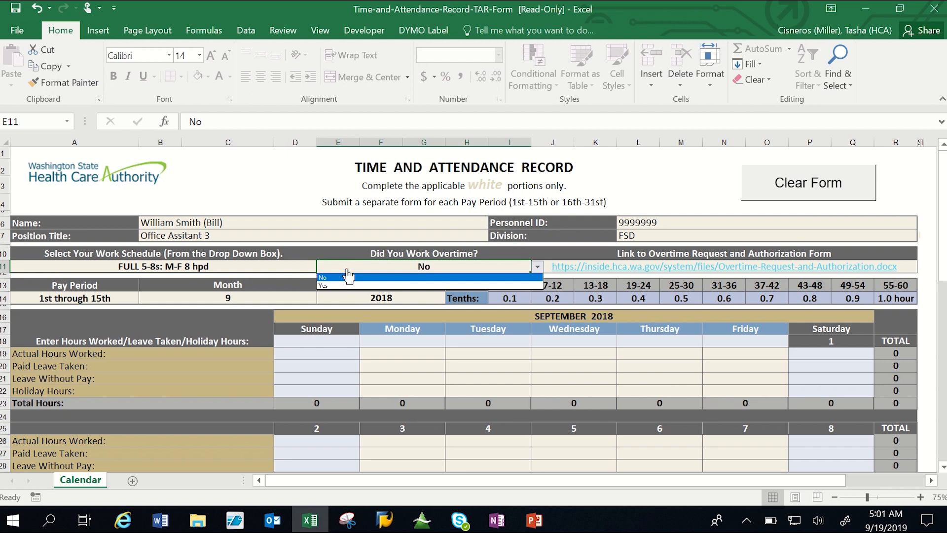
pyautogui.click(329, 285)
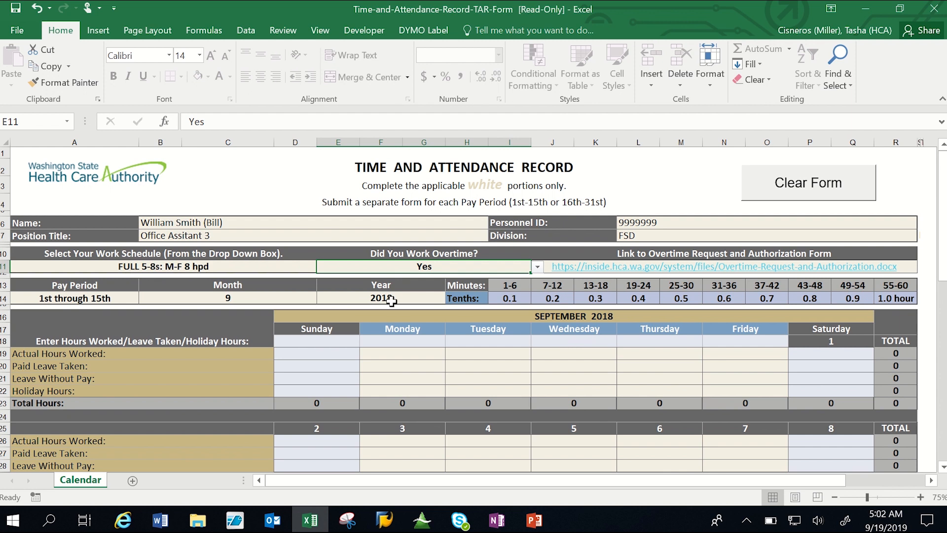
# Set the pay period to 1st through 15th, the month to 9 and the year to 2019.
pyautogui.click(122, 299)
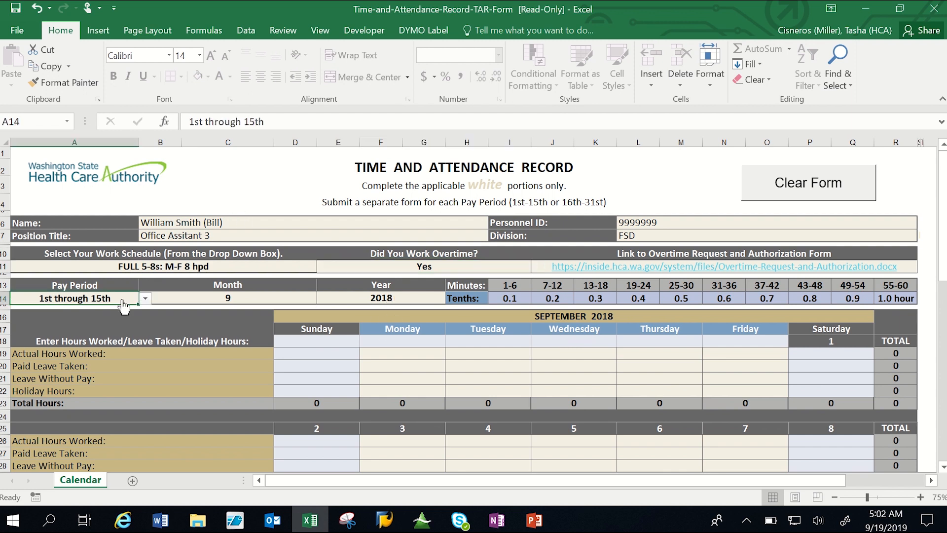
pyautogui.hotkey('alt', 'Down')
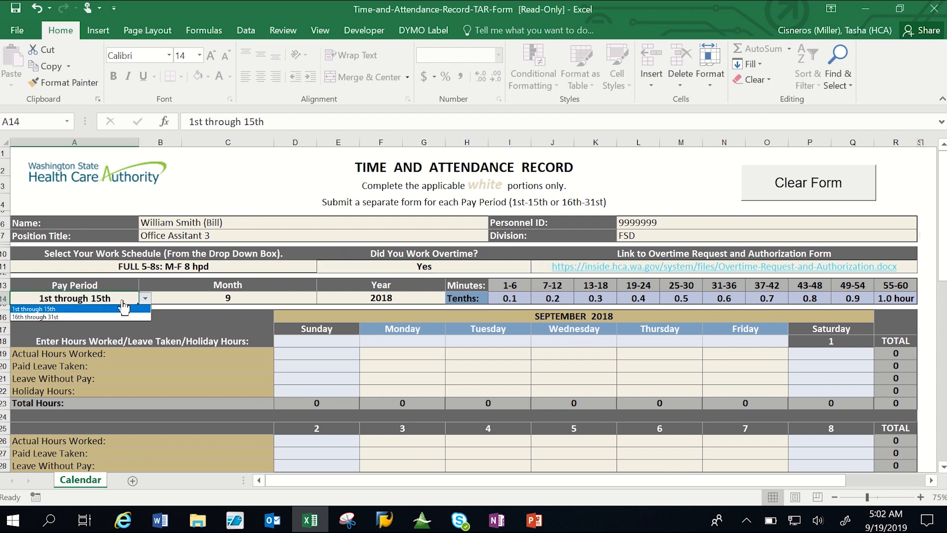
pyautogui.click(44, 309)
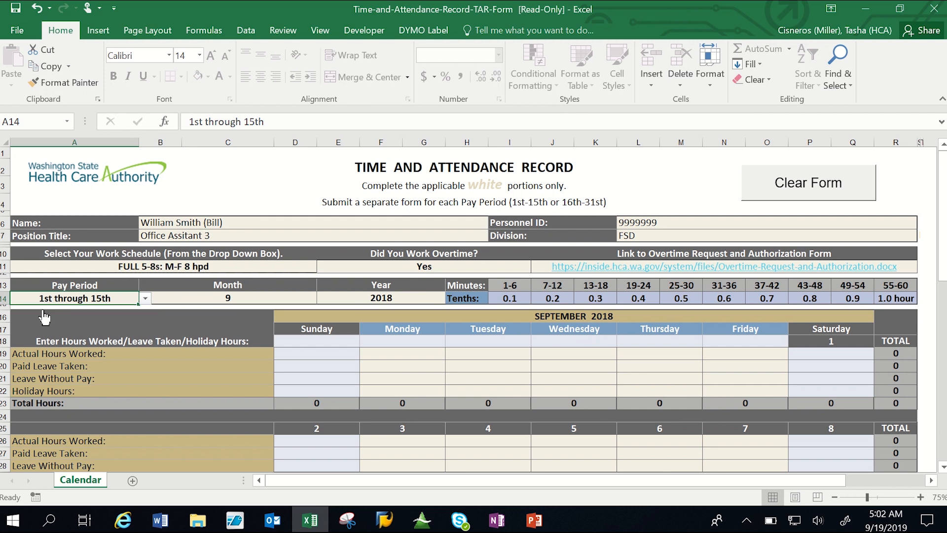
pyautogui.click(212, 300)
pyautogui.hotkey('alt', 'Down')
pyautogui.click(169, 341)
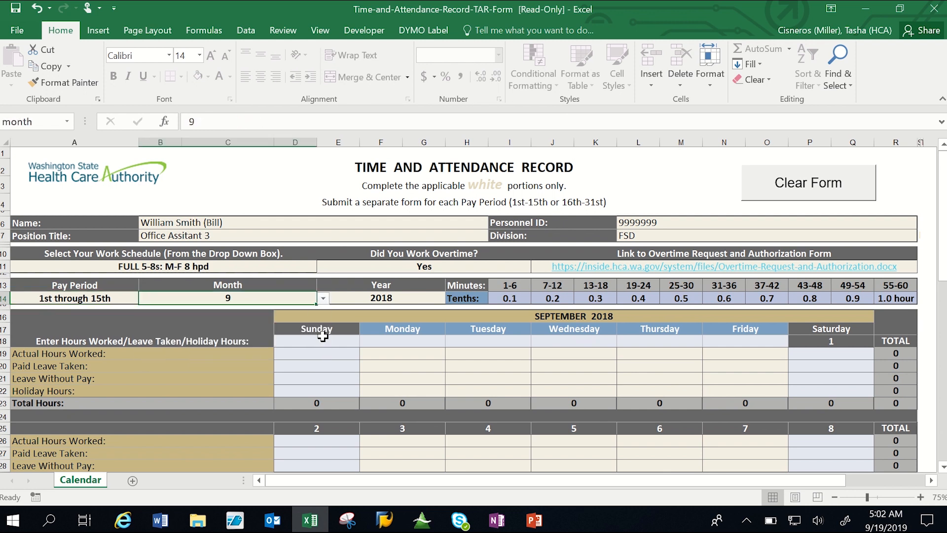
pyautogui.click(417, 299)
pyautogui.hotkey('alt', 'Down')
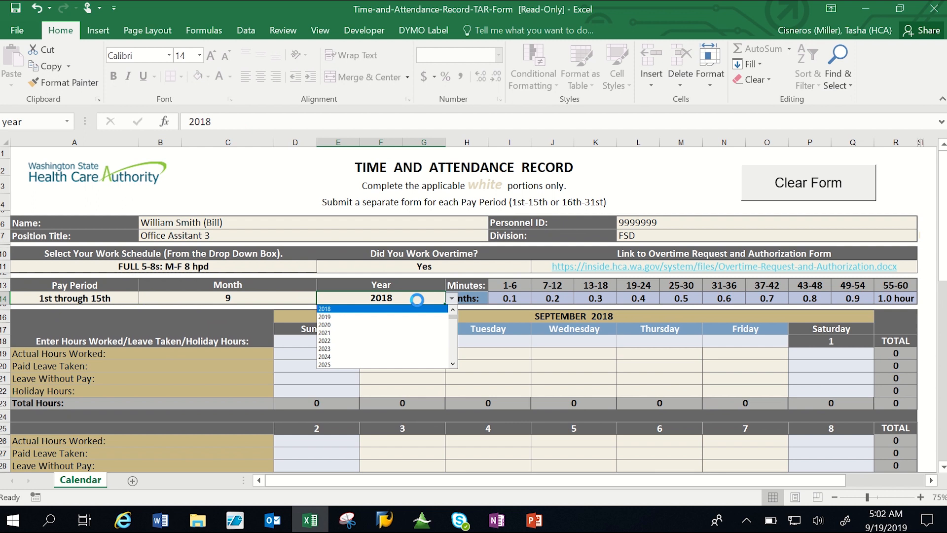
pyautogui.click(393, 317)
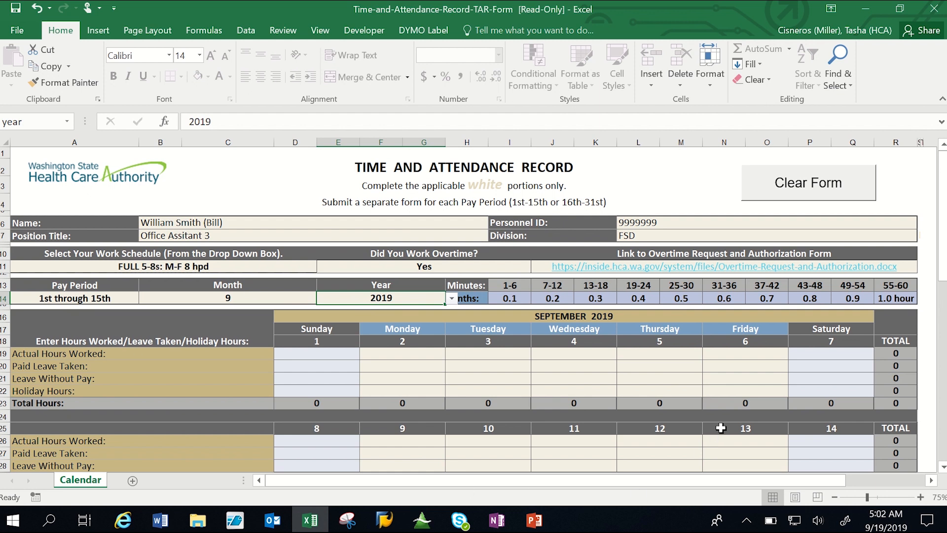
# Record 8 holiday hours for Monday, September 2, and 9 actual hours worked for Tuesday, September 3.
pyautogui.click(377, 380)
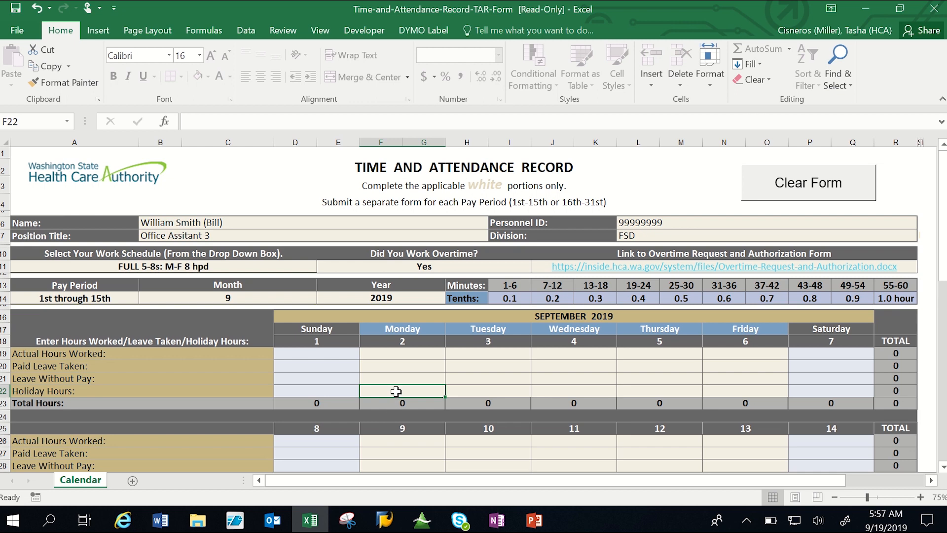
pyautogui.write('8')
pyautogui.press('Tab')
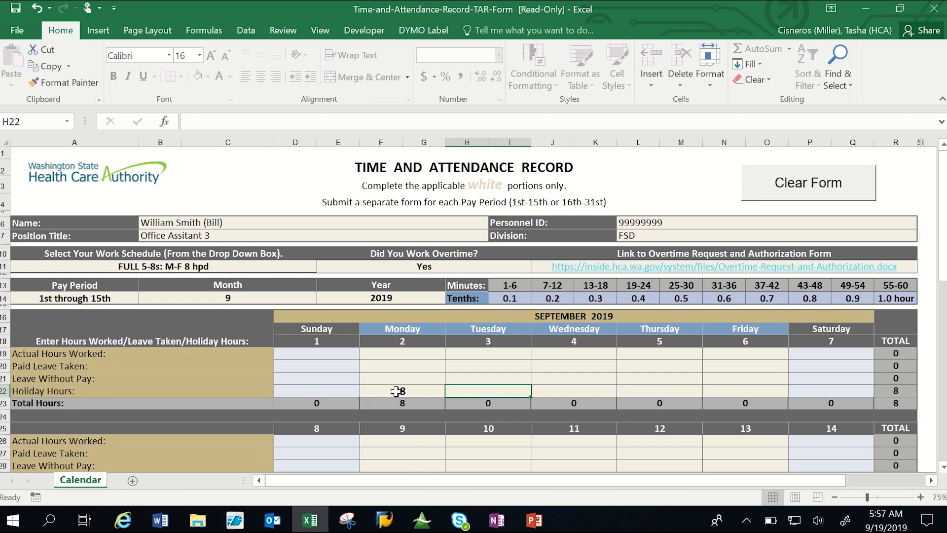
pyautogui.click(494, 352)
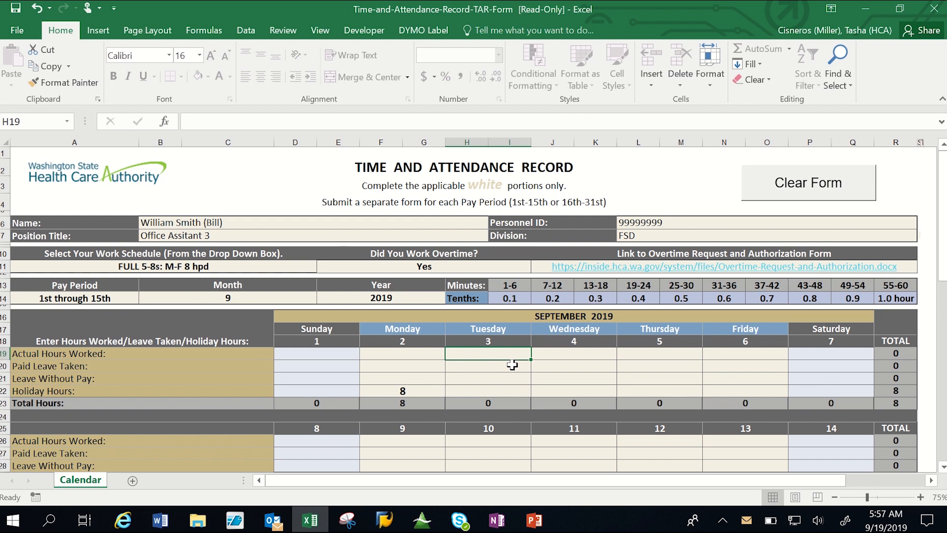
pyautogui.write('9')
pyautogui.press('Tab')
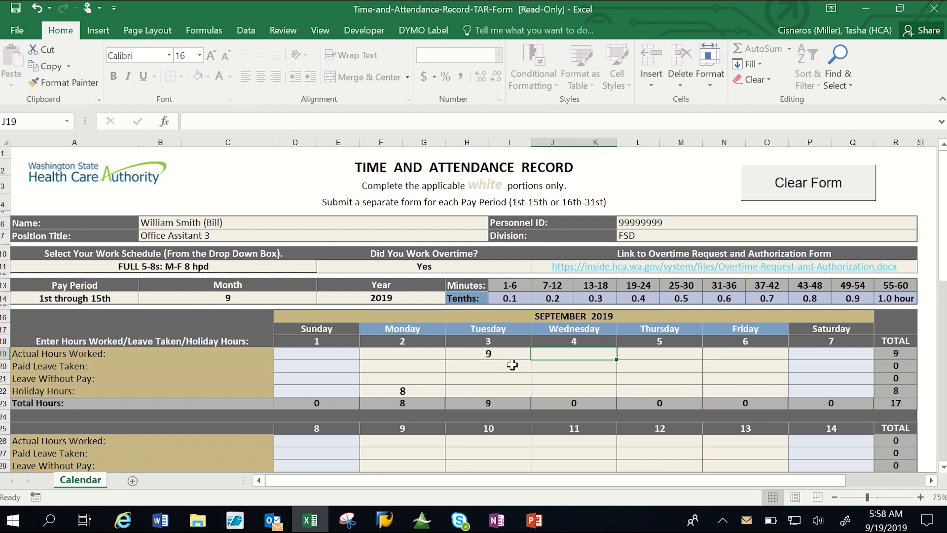
# Record 9 actual hours worked for each day from Wednesday, September 4 through Friday, September 6.
pyautogui.write('9')
pyautogui.press('Tab')
pyautogui.write('9')
pyautogui.press('Tab')
pyautogui.write('9')
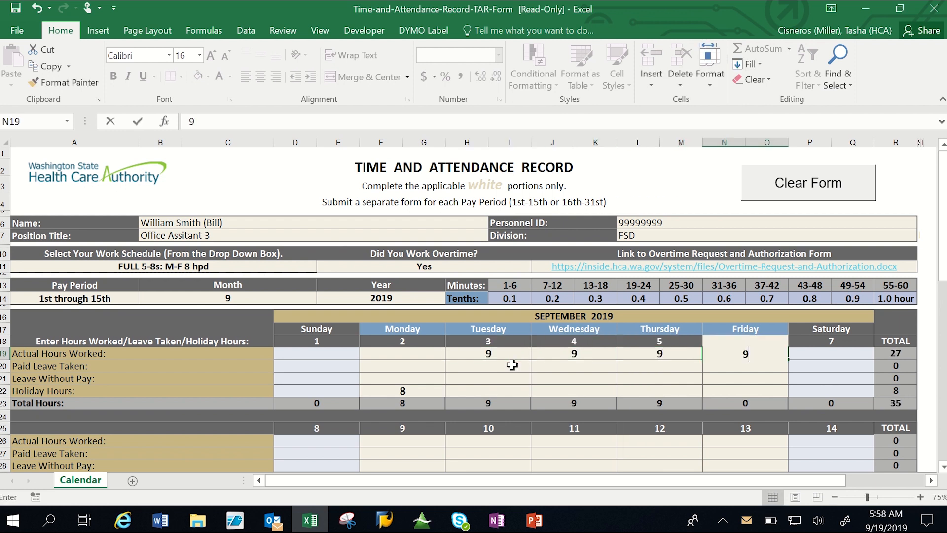
pyautogui.press('Tab')
# Record 8 actual hours worked for each weekday from Monday, September 9 through Friday, September 13.
pyautogui.moveTo(943, 264); pyautogui.dragTo(943, 299)
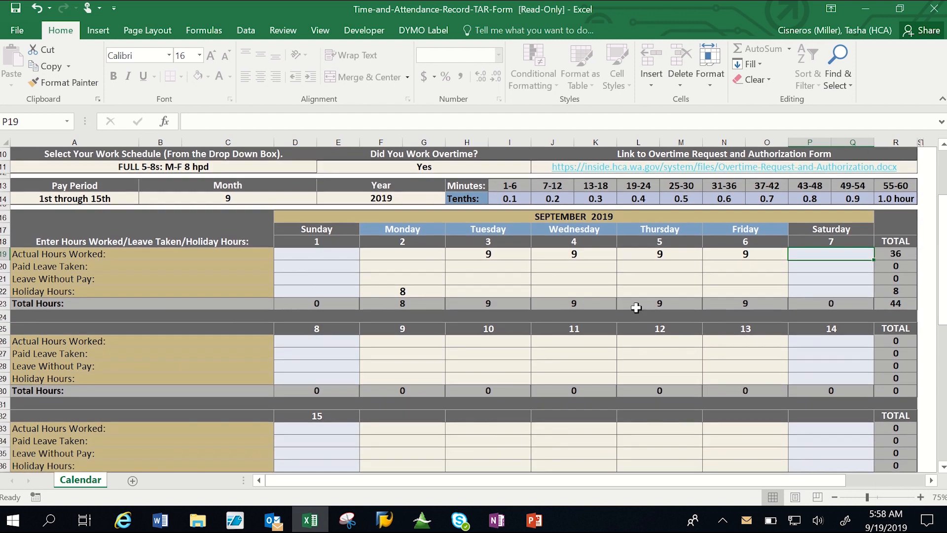
pyautogui.click(438, 339)
pyautogui.write('8')
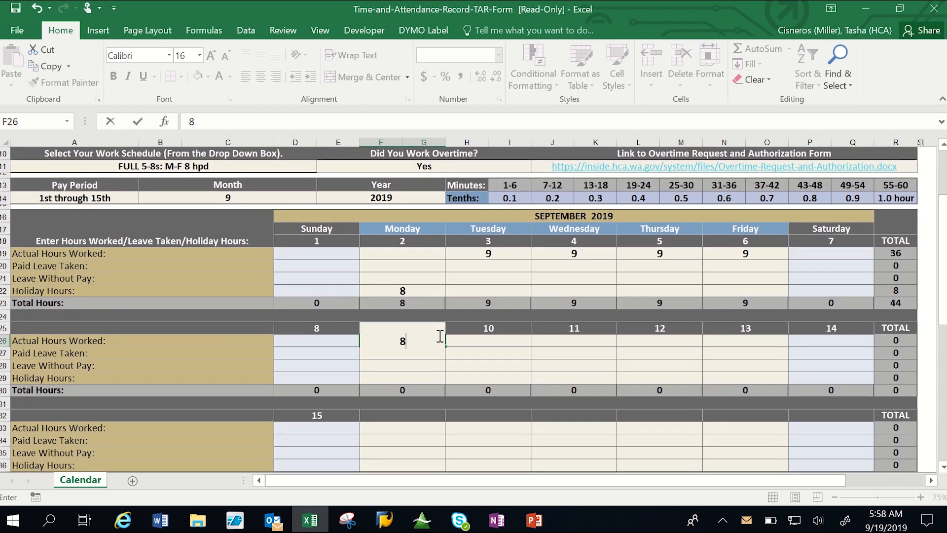
pyautogui.press('Tab')
pyautogui.write('8')
pyautogui.press('Tab')
pyautogui.write('8')
pyautogui.press('Tab')
pyautogui.write('8')
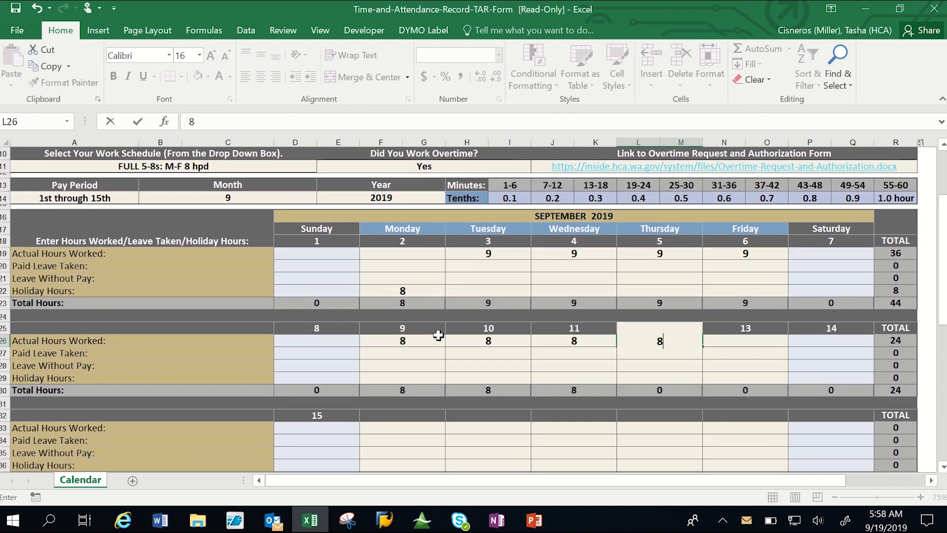
pyautogui.press('Tab')
pyautogui.write('8')
pyautogui.press('Tab')
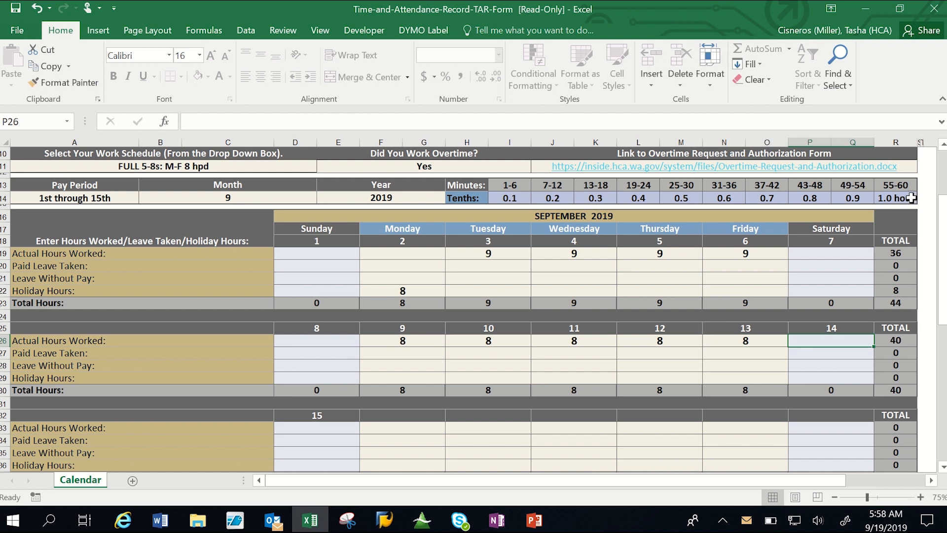
# Check the hour totals, then share the completed time record by email as an attachment.
pyautogui.moveTo(943, 252); pyautogui.dragTo(941, 256)
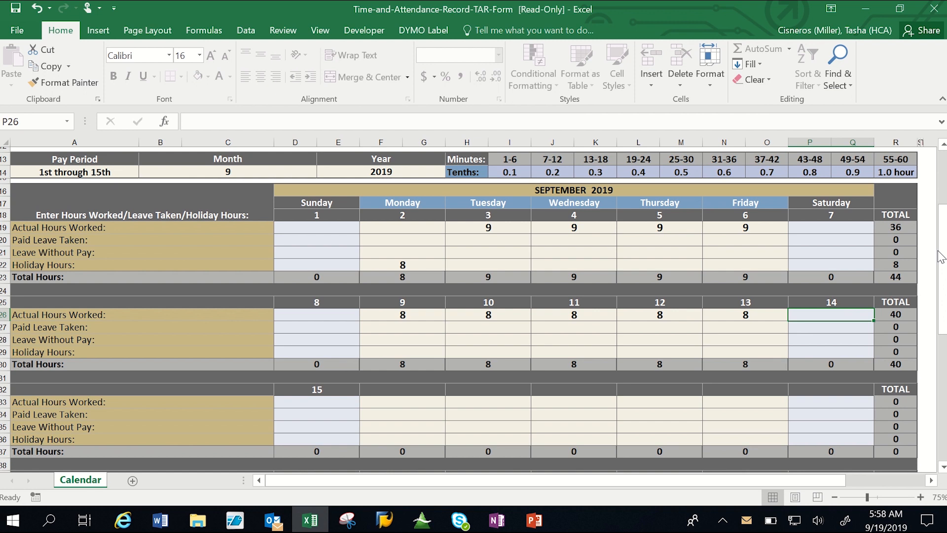
pyautogui.scroll(-1, 927, 267)
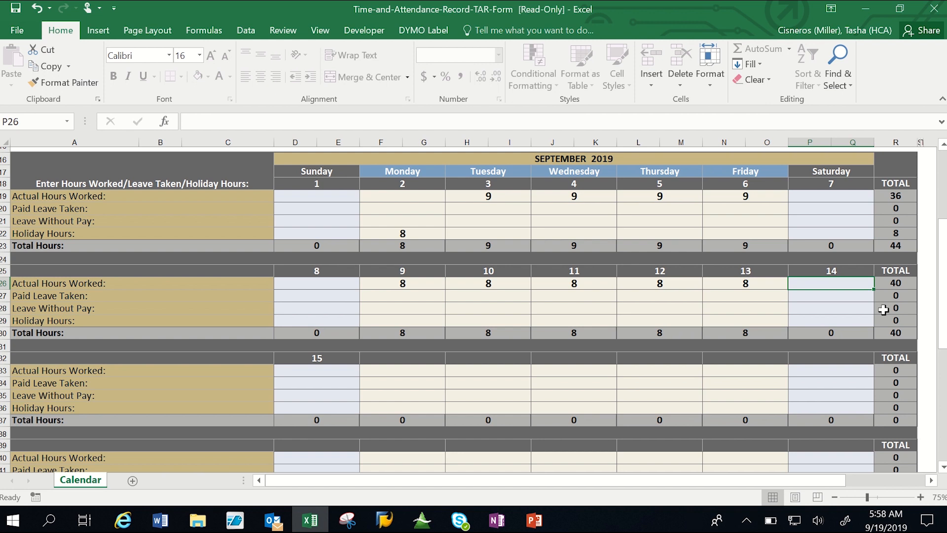
pyautogui.scroll(-5, 883, 309)
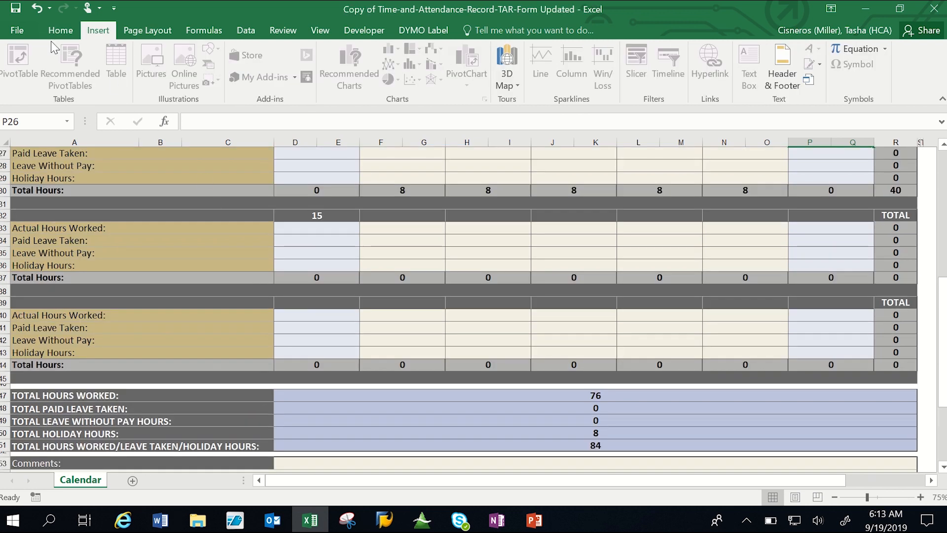
pyautogui.click(21, 29)
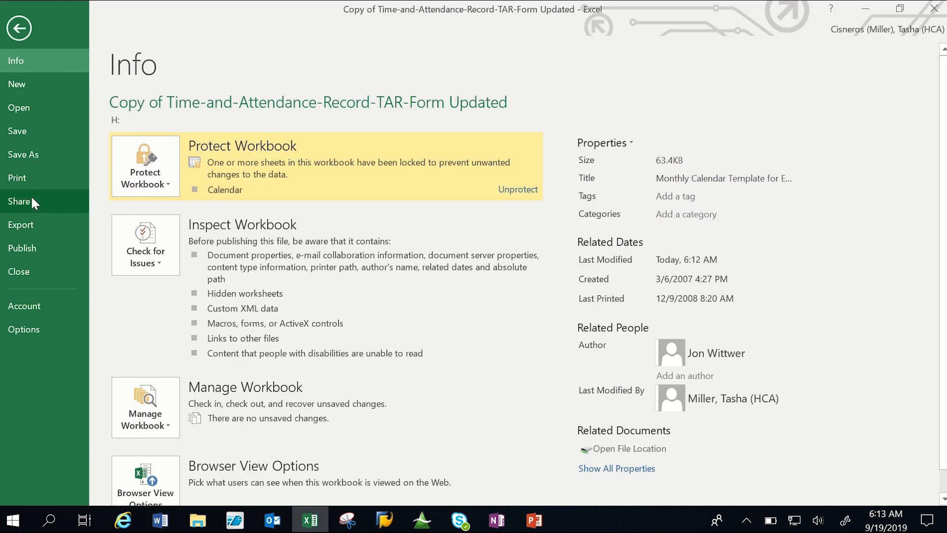
pyautogui.click(32, 199)
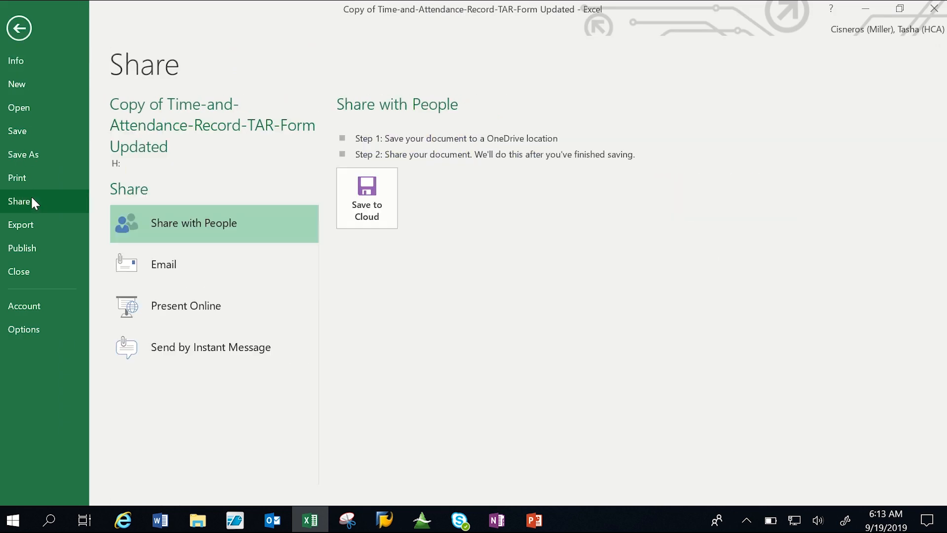
pyautogui.click(181, 275)
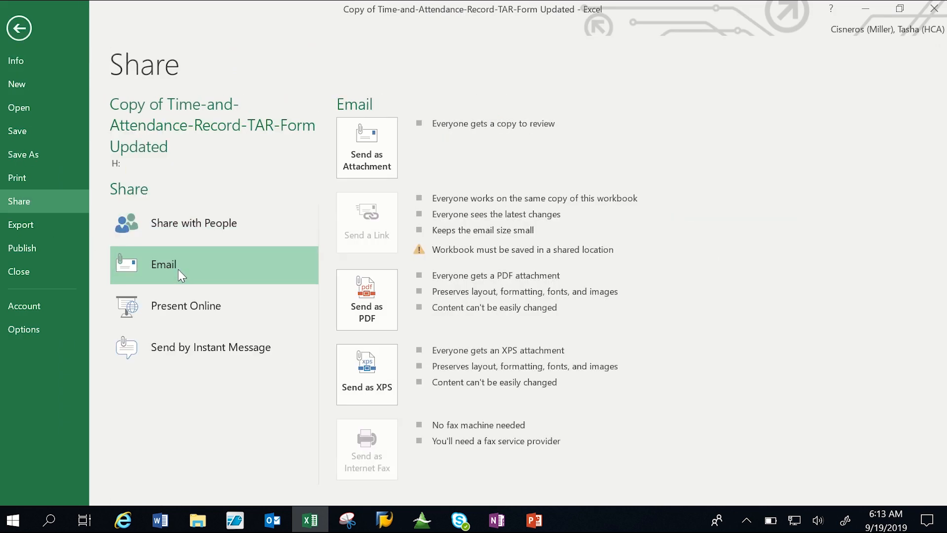
pyautogui.click(369, 163)
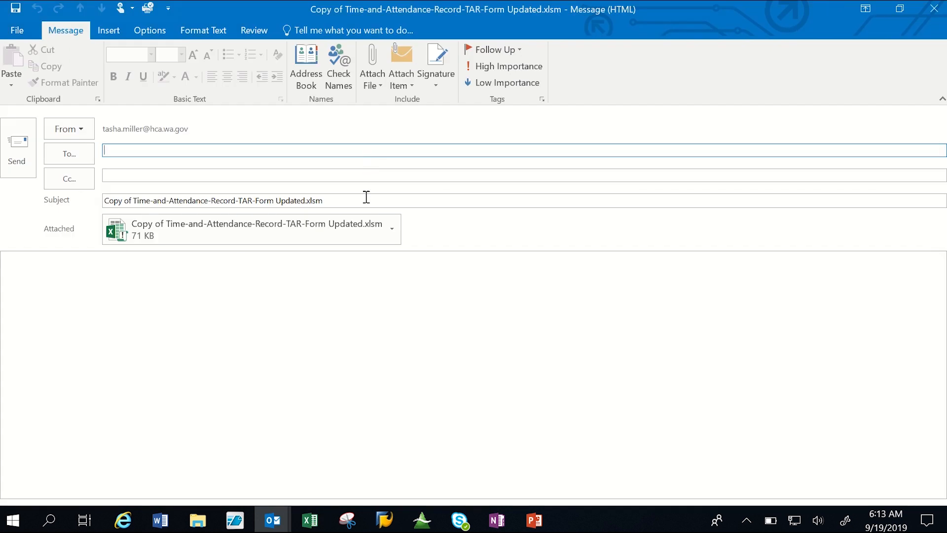
# Replace the email subject with the employee's last and first name, the pay period end date 09/15/2019 and the personnel ID.
pyautogui.click(365, 202)
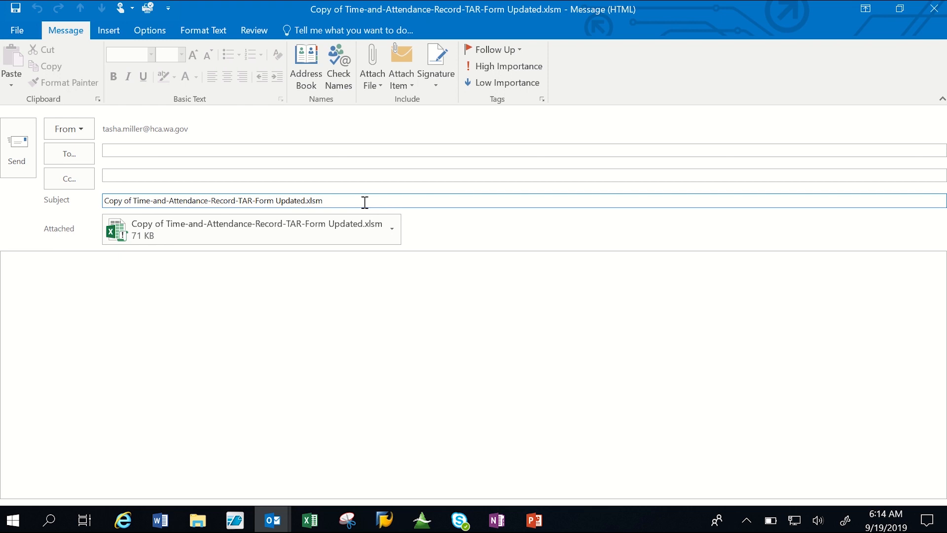
pyautogui.moveTo(317, 202); pyautogui.dragTo(24, 202)
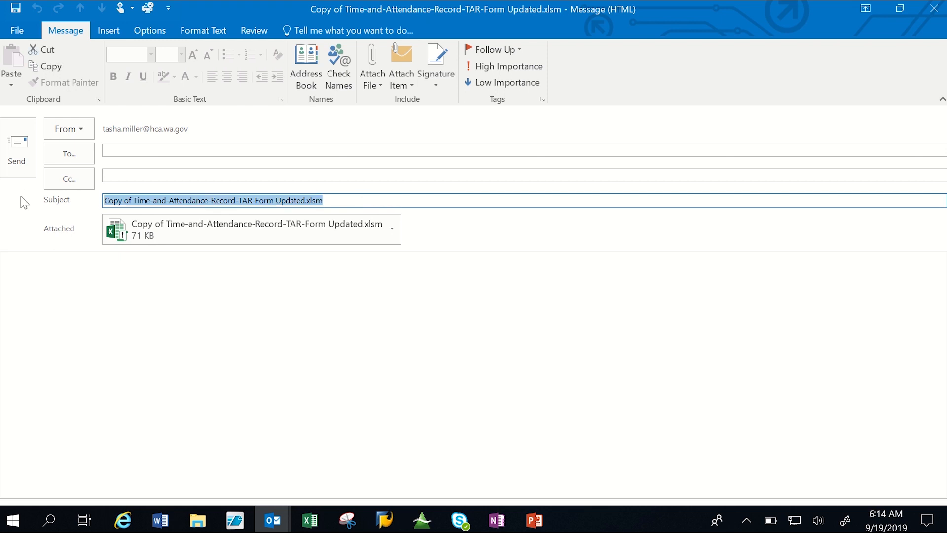
pyautogui.write('Sm')
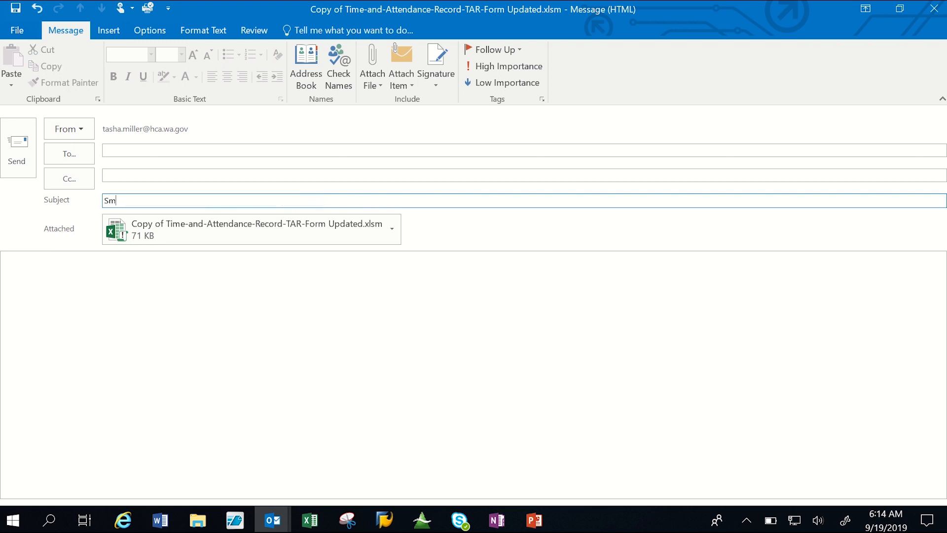
pyautogui.write('ith, William, 09/15/2019, 9')
pyautogui.write('999')
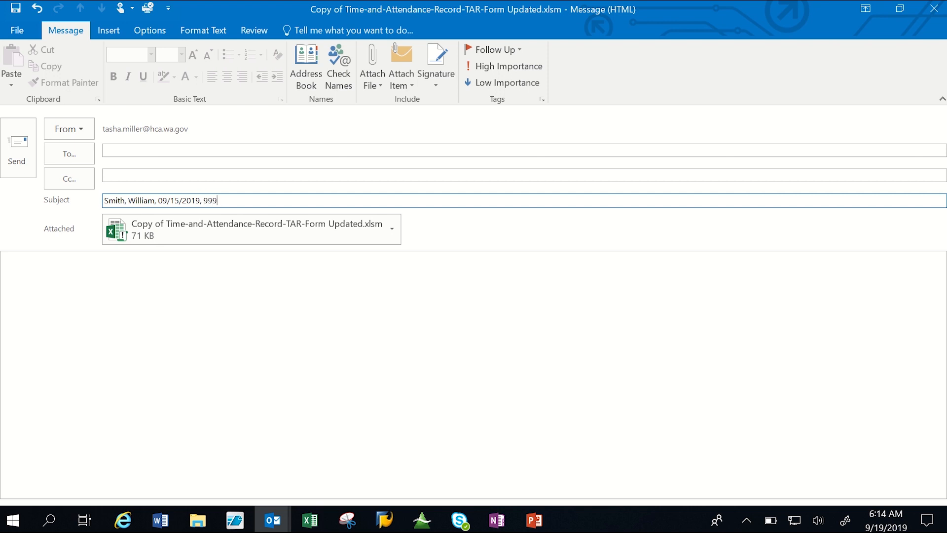
pyautogui.write('999')
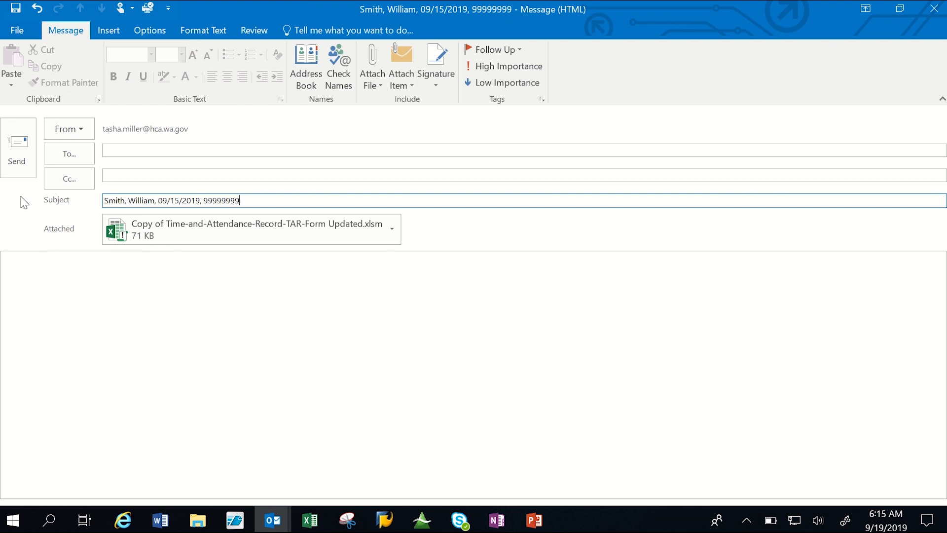
# Look up the supervisor by last name in the Global Address List and add them as the To recipient.
pyautogui.click(68, 153)
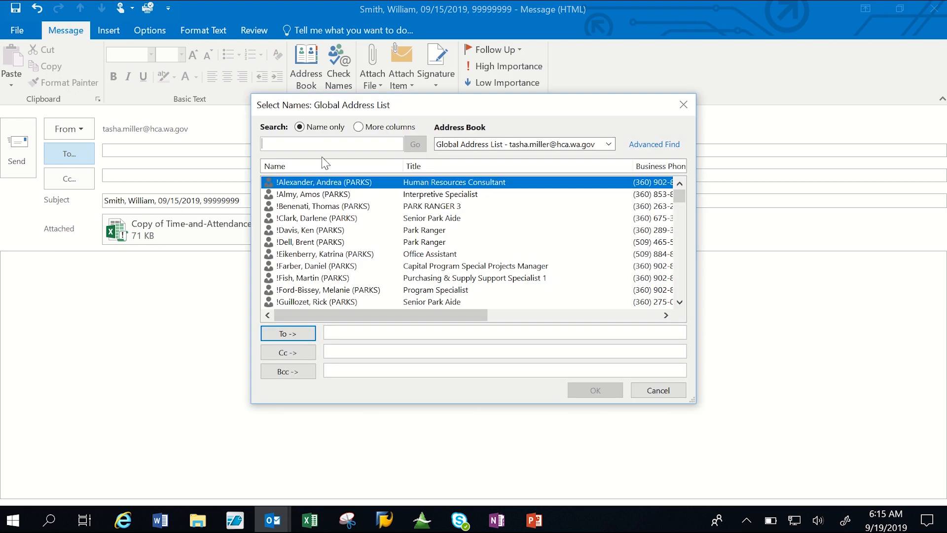
pyautogui.write('cisneros')
pyautogui.doubleClick(314, 185)
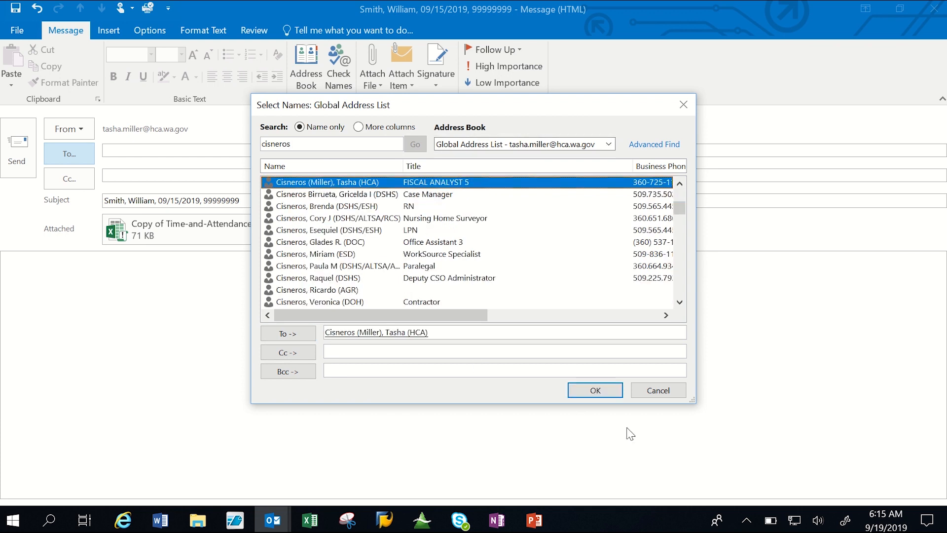
pyautogui.click(607, 394)
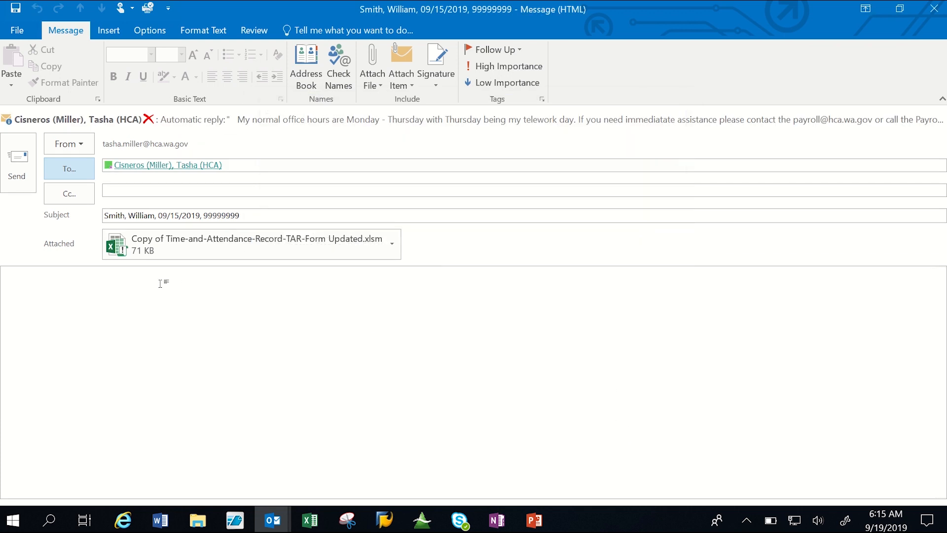
# Write the message "Please Approve." followed by "Thank you" and the employee's name as the signature.
pyautogui.click(58, 293)
pyautogui.write('Ple')
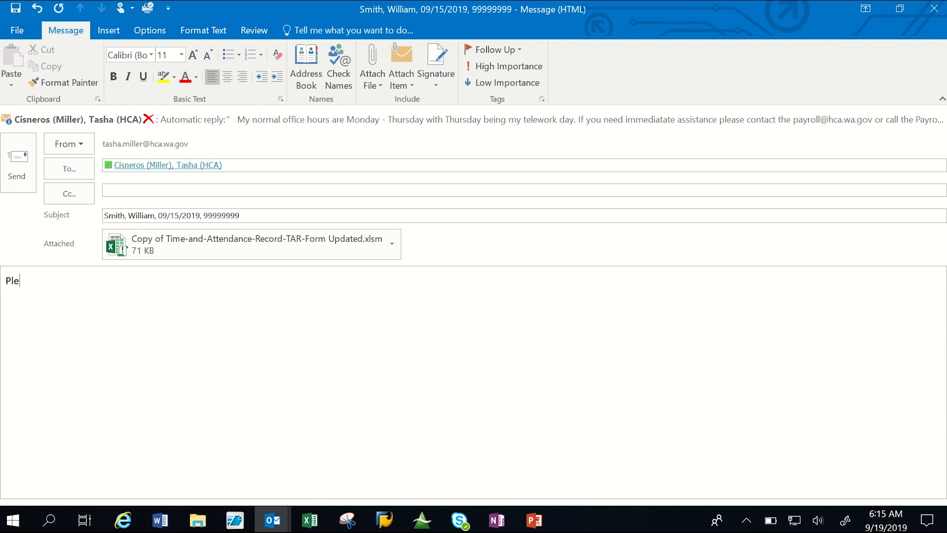
pyautogui.write('ase Approve.')
pyautogui.press('Return')
pyautogui.press('Return')
pyautogui.write('Thank you')
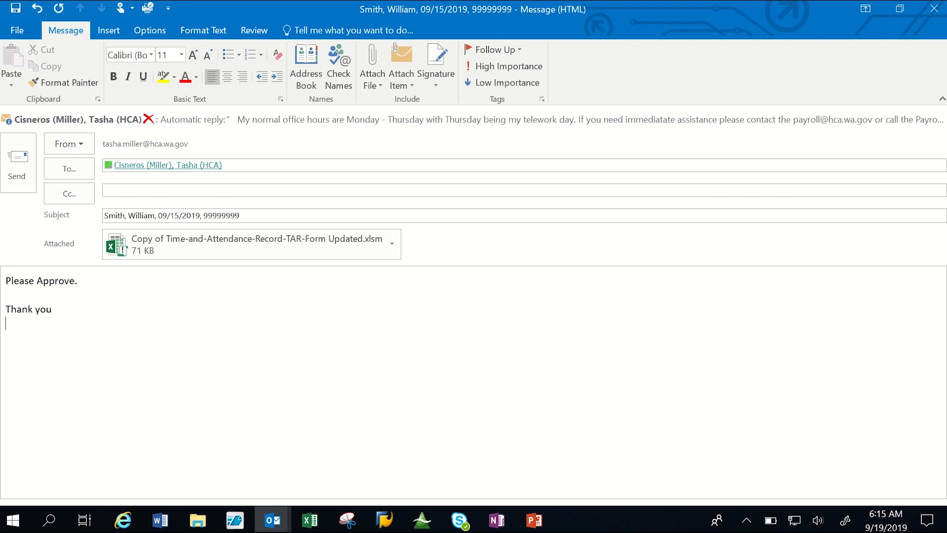
pyautogui.press('Return')
pyautogui.write('Bill Smith')
# Send the approval request email and close the time record workbook.
pyautogui.click(218, 217)
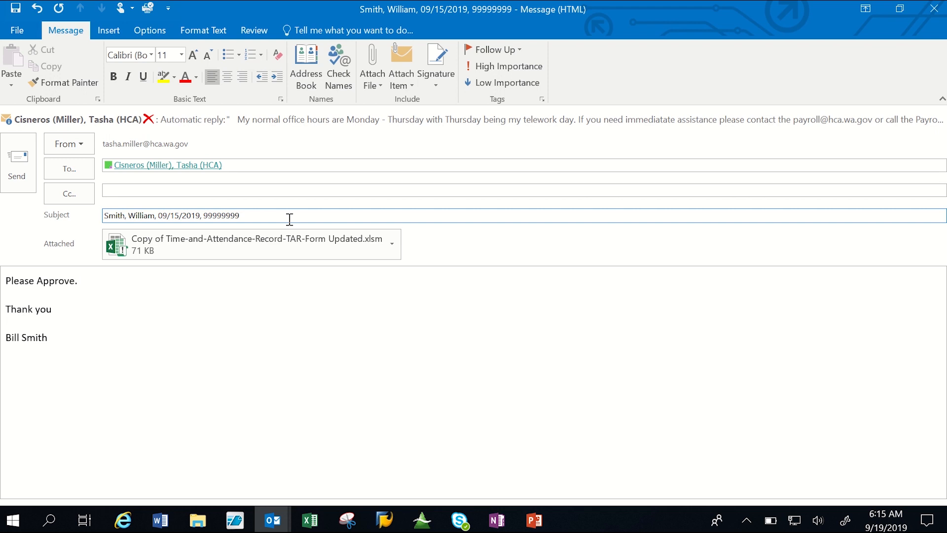
pyautogui.click(17, 183)
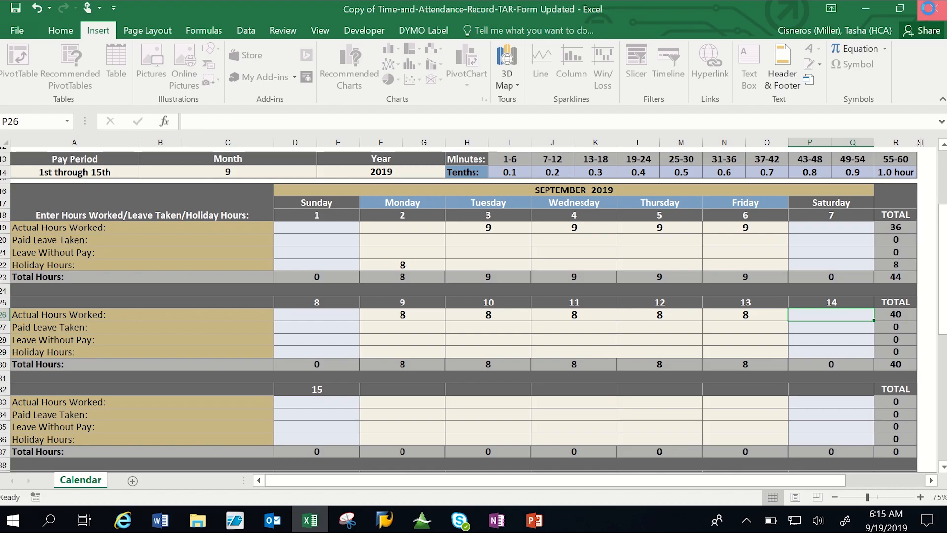
pyautogui.click(931, 11)
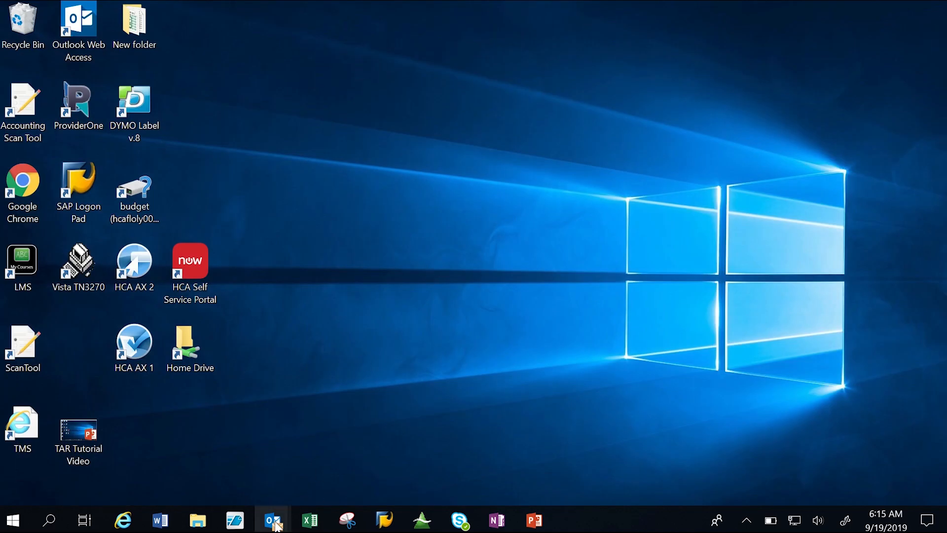
# Switch to the Outlook inbox and open the received time record approval request.
pyautogui.moveTo(273, 520)
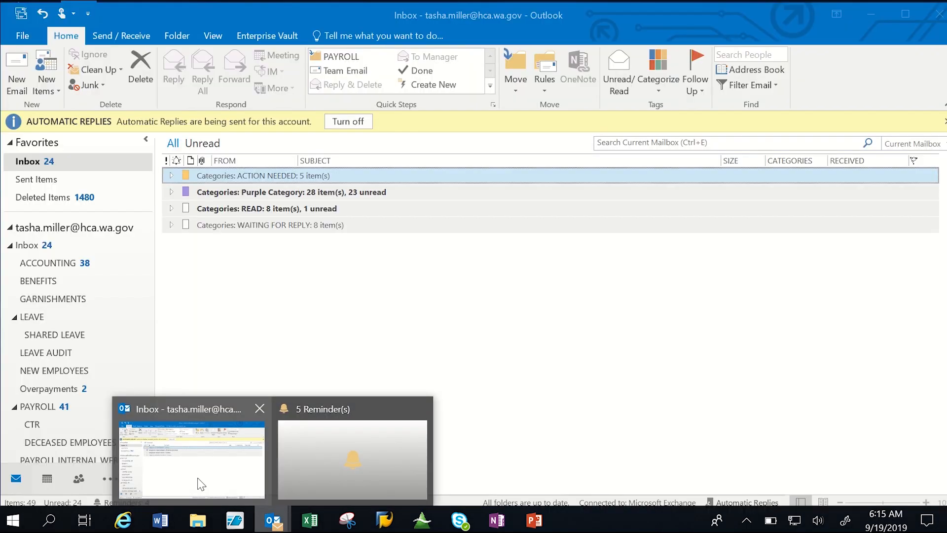
pyautogui.click(201, 484)
pyautogui.click(250, 203)
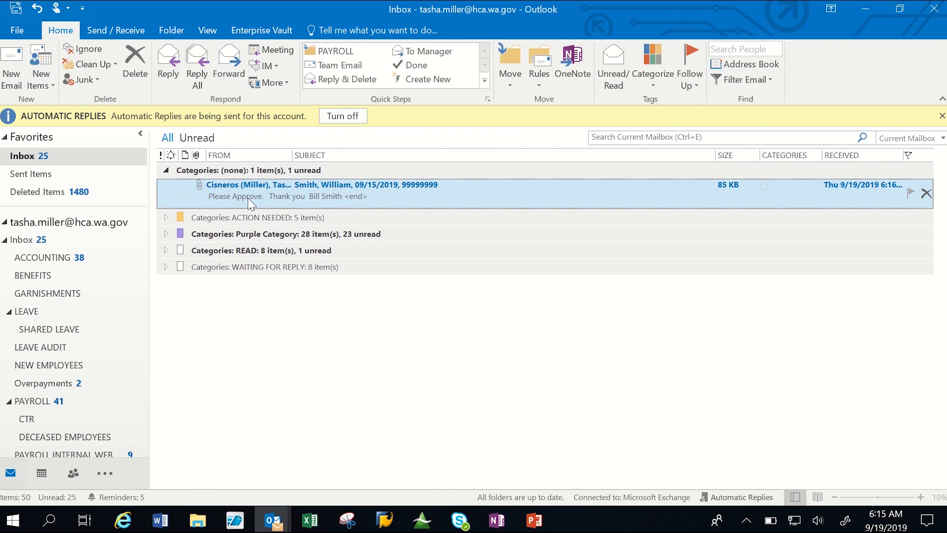
pyautogui.doubleClick(251, 202)
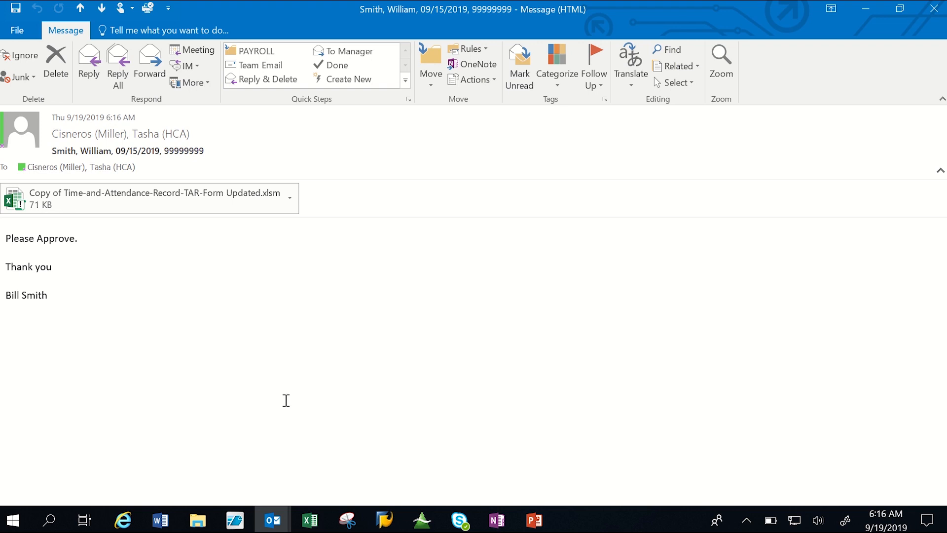
# Open the attached time record, decline reopening the already open copy, and review the September 1–15 hours.
pyautogui.click(176, 202)
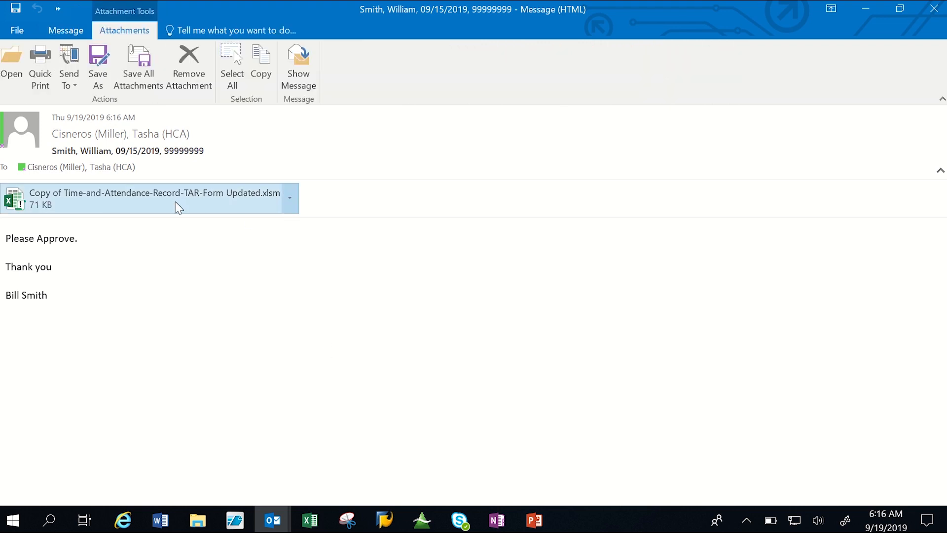
pyautogui.doubleClick(194, 203)
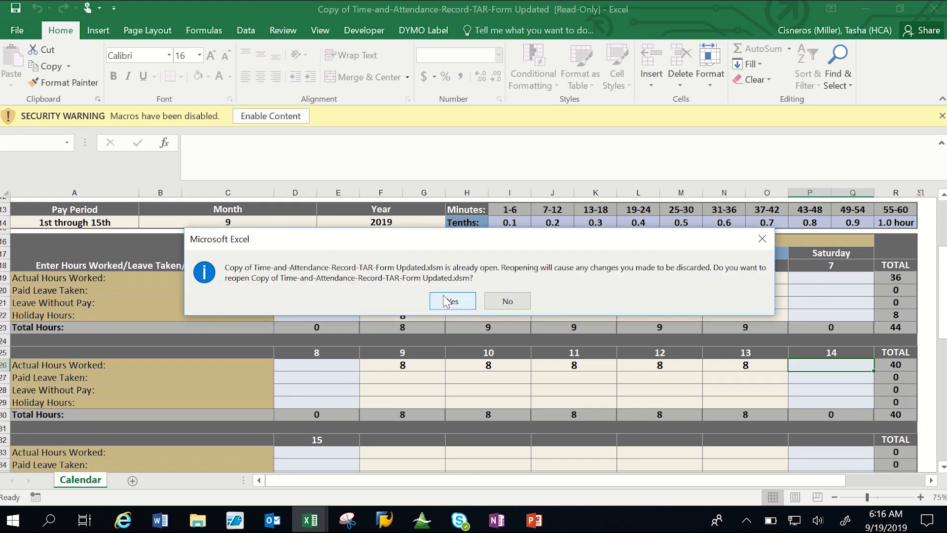
pyautogui.click(508, 301)
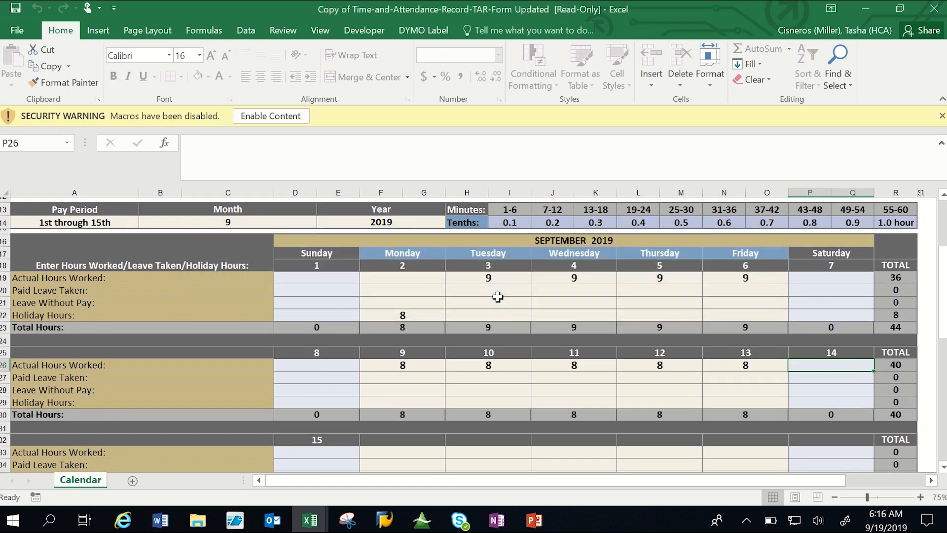
pyautogui.moveTo(943, 302)
pyautogui.mouseDown()
pyautogui.moveTo(943, 269)
pyautogui.moveTo(943, 390)
pyautogui.moveTo(943, 320)
pyautogui.mouseUp()
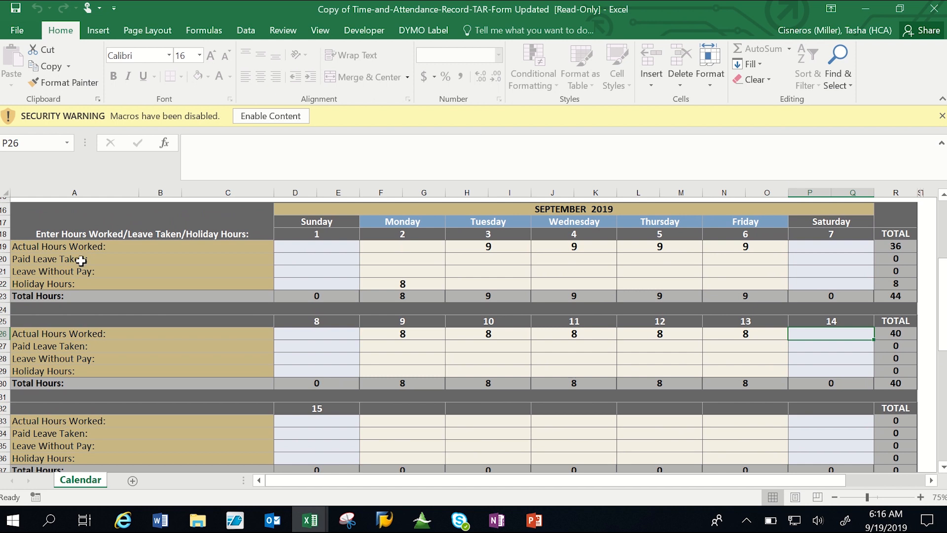
# Close the reviewed time record workbook and exit Excel to return to the approval request email.
pyautogui.click(943, 13)
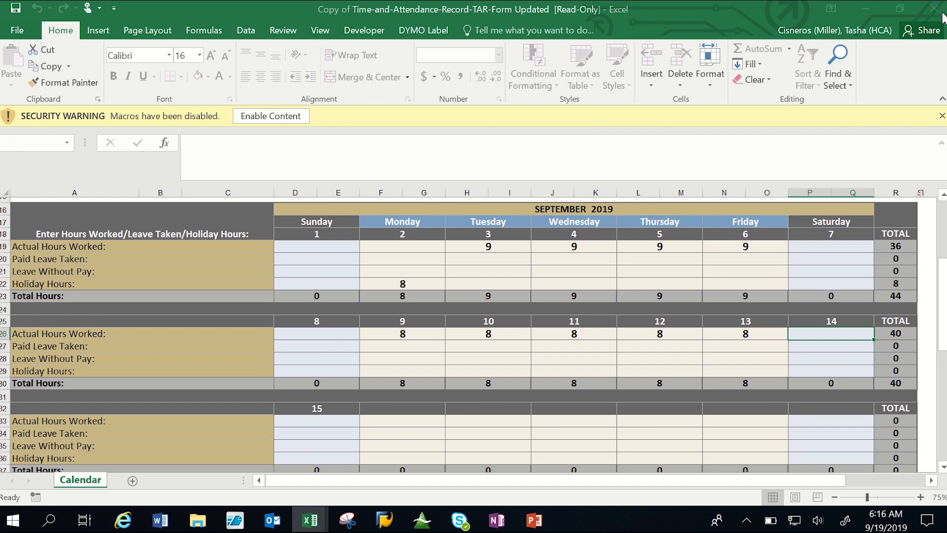
pyautogui.click(466, 280)
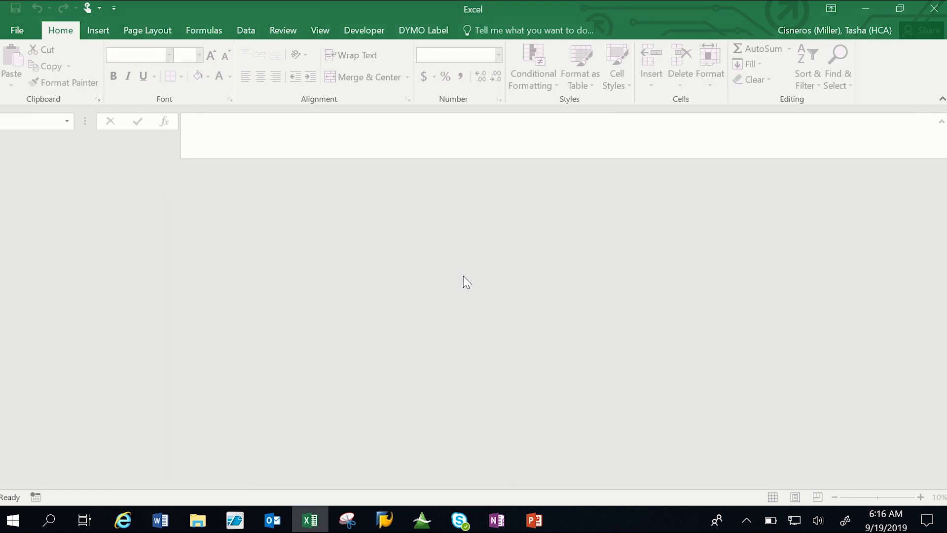
pyautogui.click(934, 9)
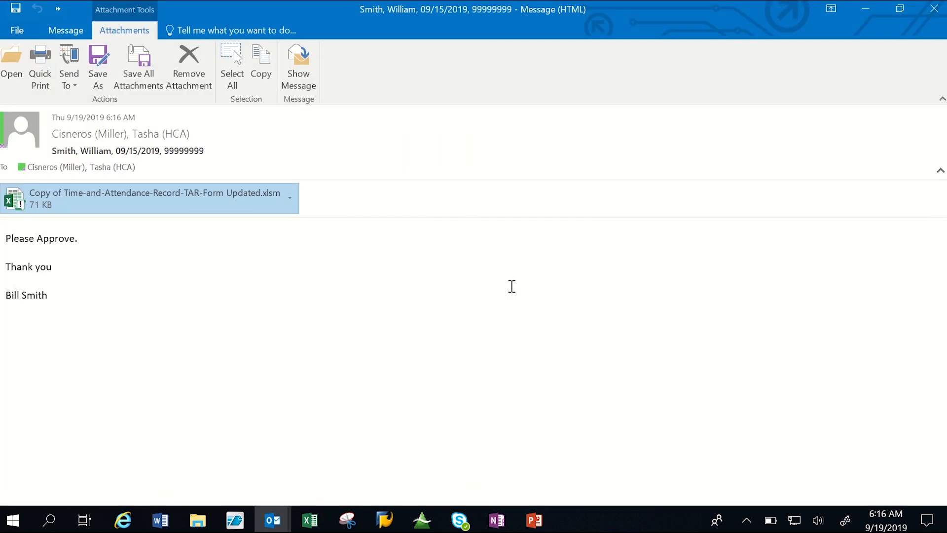
# Forward the approval request email and address it to HCA Payroll Timesheets from the Global Address List.
pyautogui.click(57, 31)
pyautogui.click(155, 79)
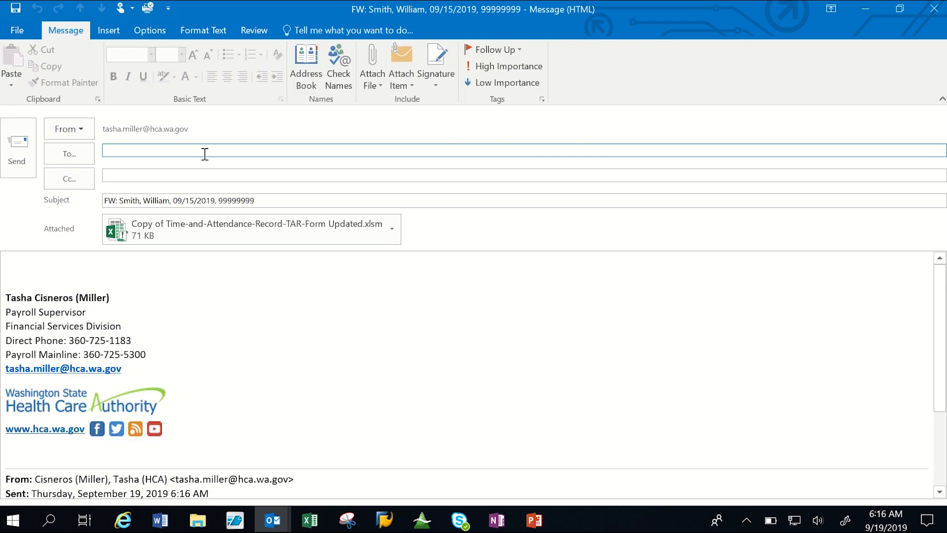
pyautogui.click(66, 154)
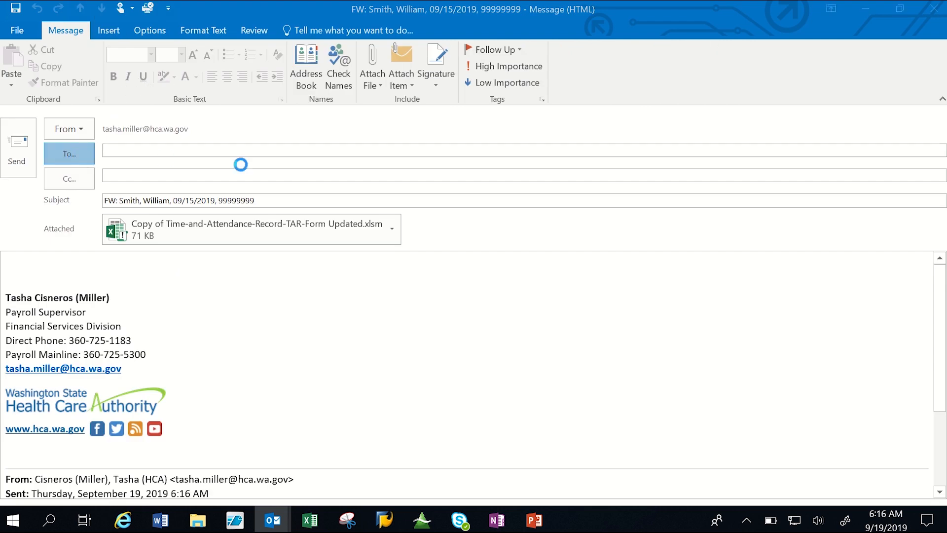
pyautogui.write('h')
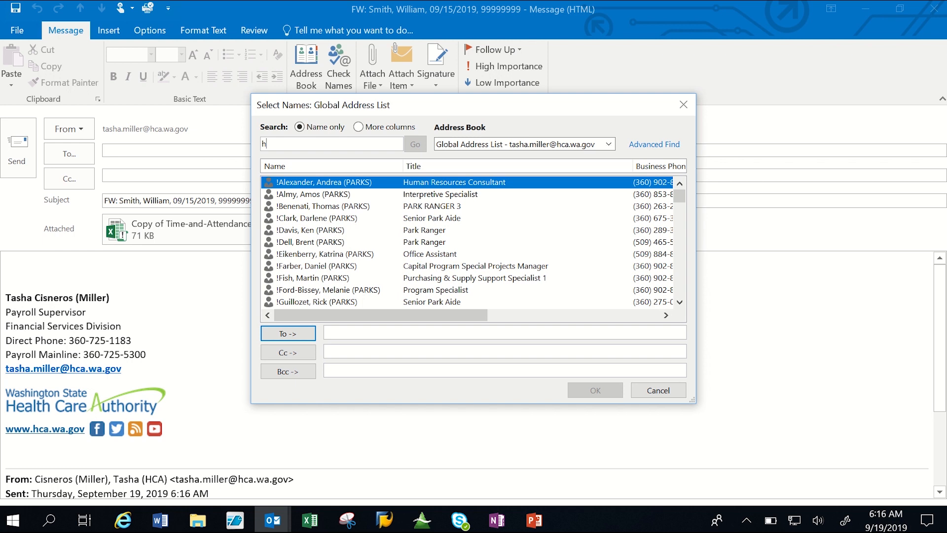
pyautogui.write('ca payroll')
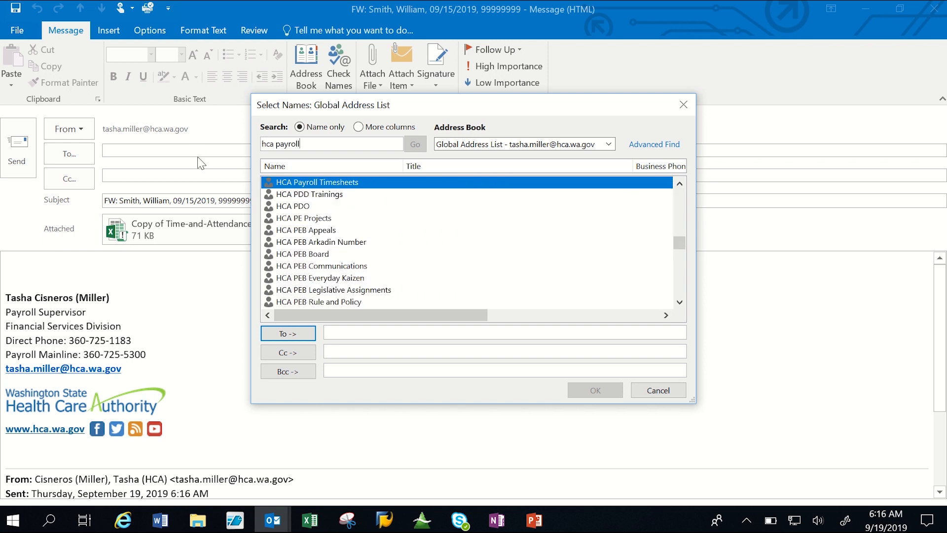
pyautogui.doubleClick(304, 184)
pyautogui.click(577, 394)
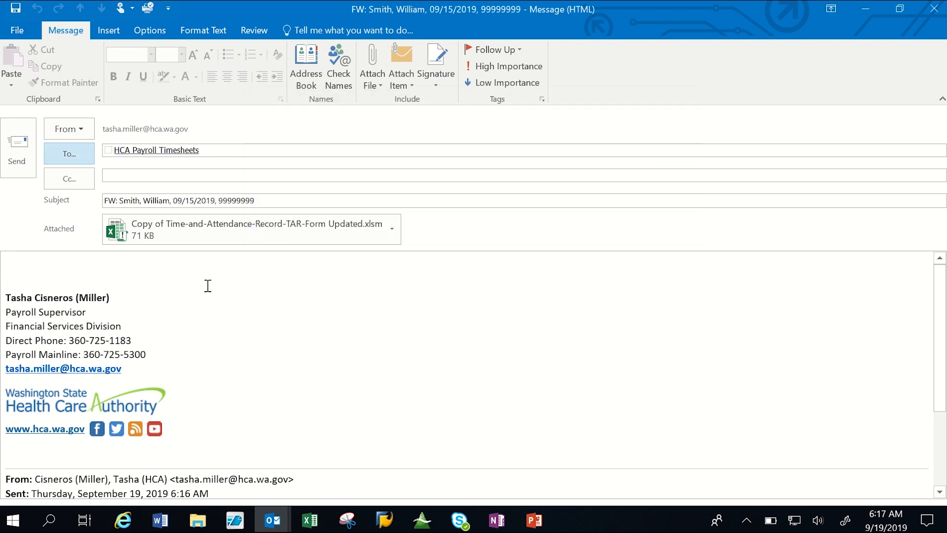
# Remove the "FW:" prefix from the forwarded email's subject.
pyautogui.click(110, 202)
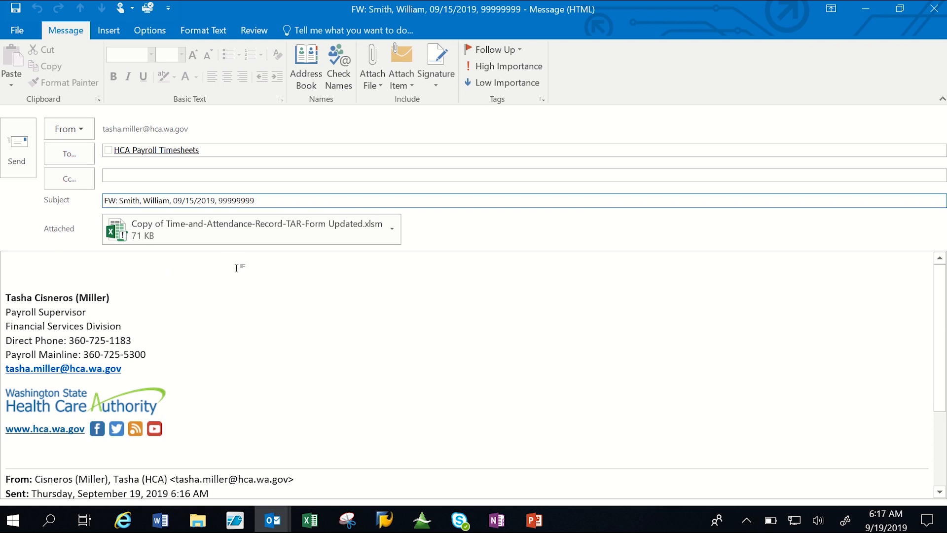
pyautogui.press('BackSpace')
pyautogui.press('BackSpace')
pyautogui.press('BackSpace')
pyautogui.press('BackSpace')
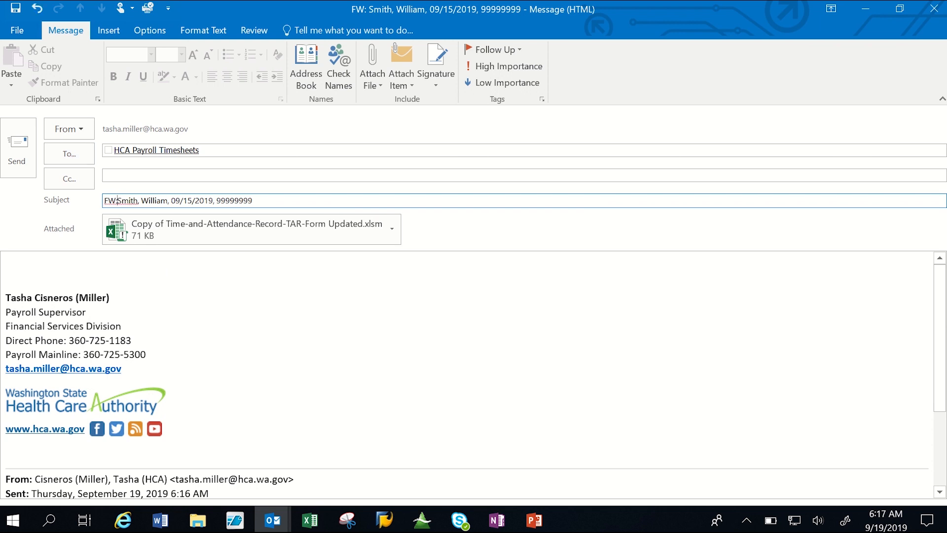
# Write "Approved." above the signature in the message body and send the email.
pyautogui.click(156, 262)
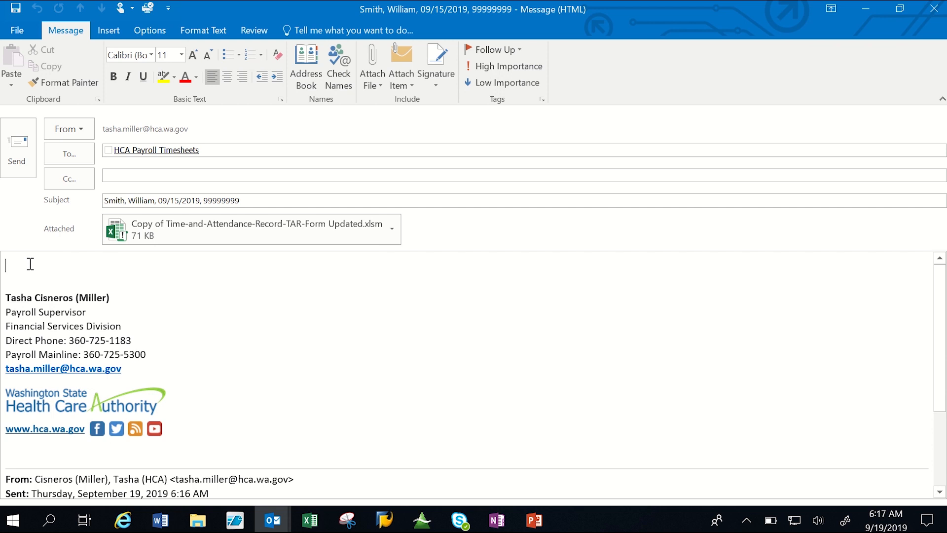
pyautogui.write('Approved.')
pyautogui.click(19, 152)
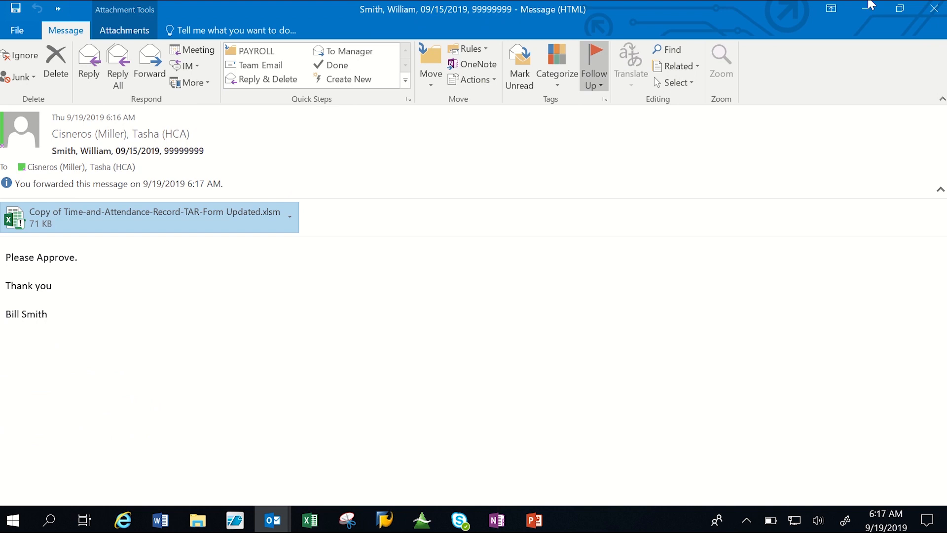